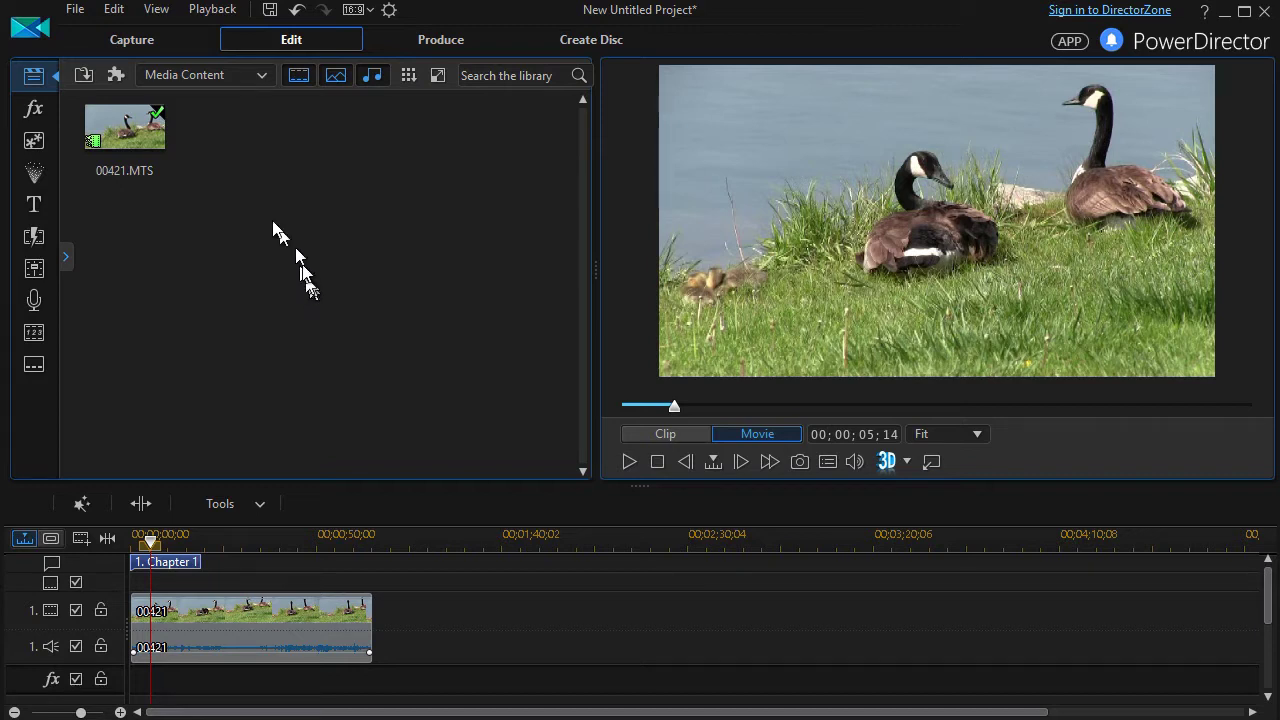
Show the Visual effects library in the Effect Room.
left_click(39, 115)
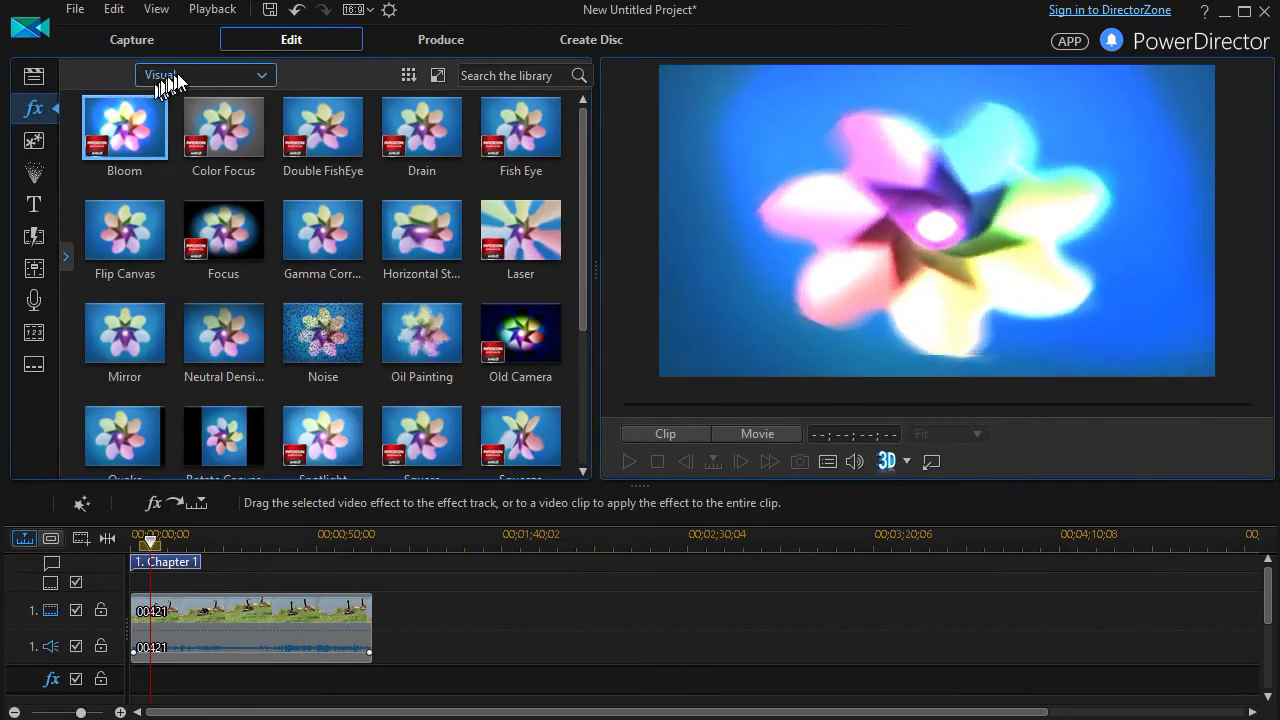
Add the Color Focus effect to the effect track under the 00421.MTS clip.
left_click(229, 129)
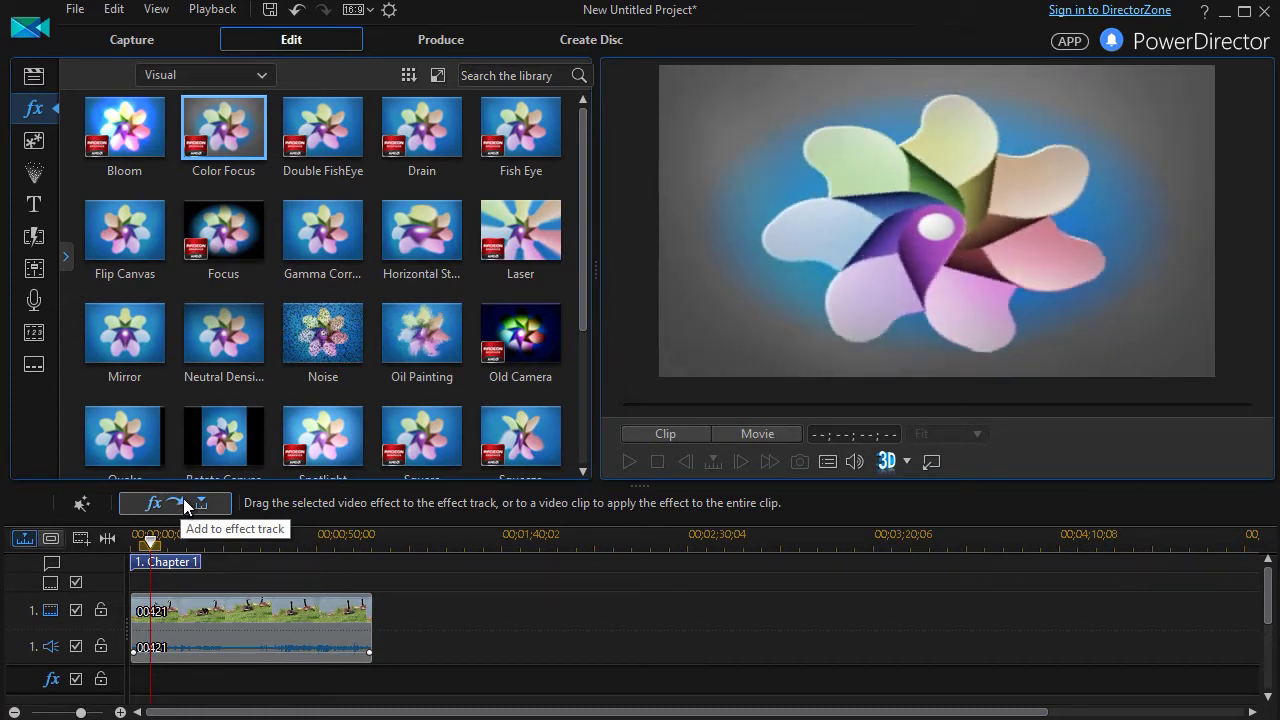
left_click(184, 504)
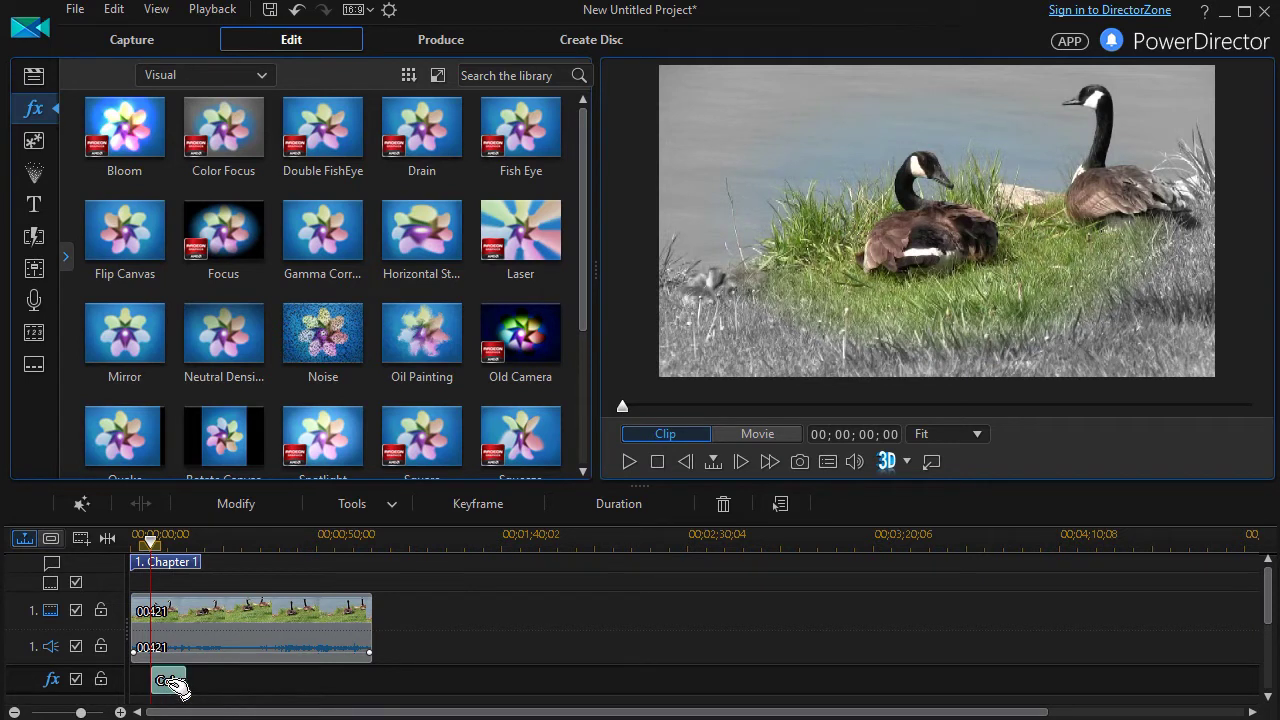
Open the Color Focus settings, try moving the colour spot, then reset and cancel to keep it centred.
double_click(170, 683)
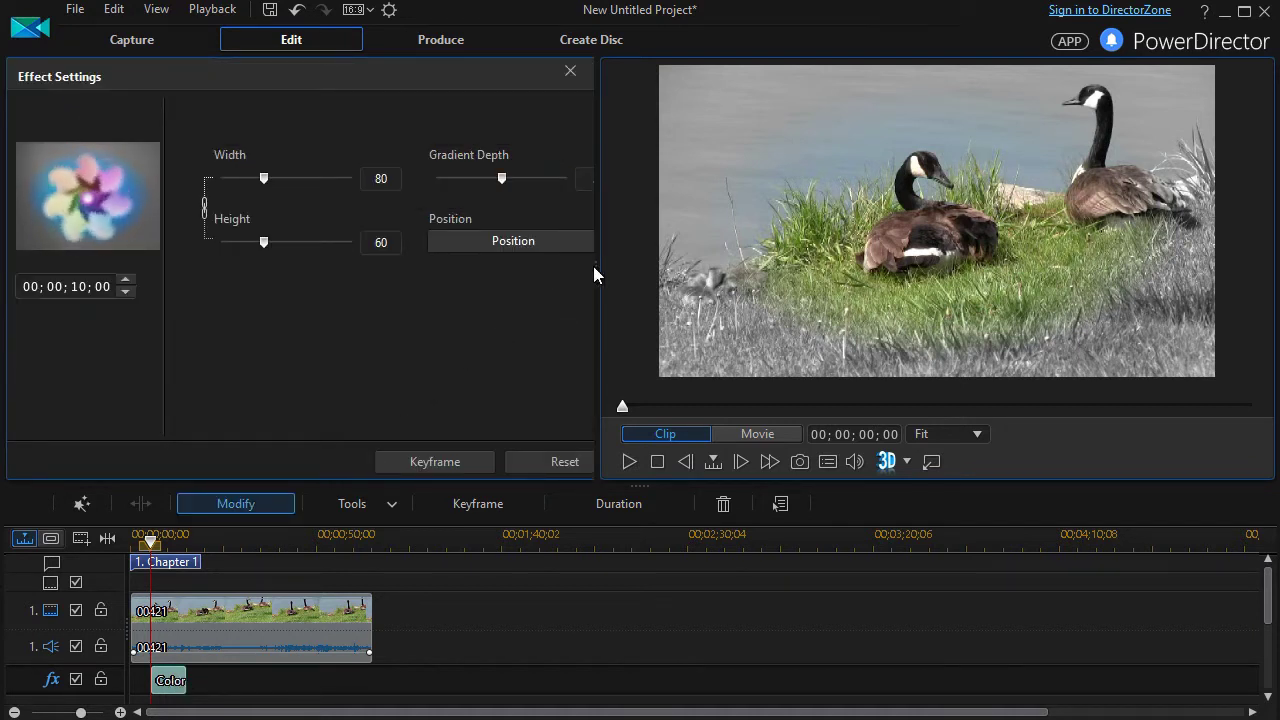
left_click_drag(596, 268, 675, 267)
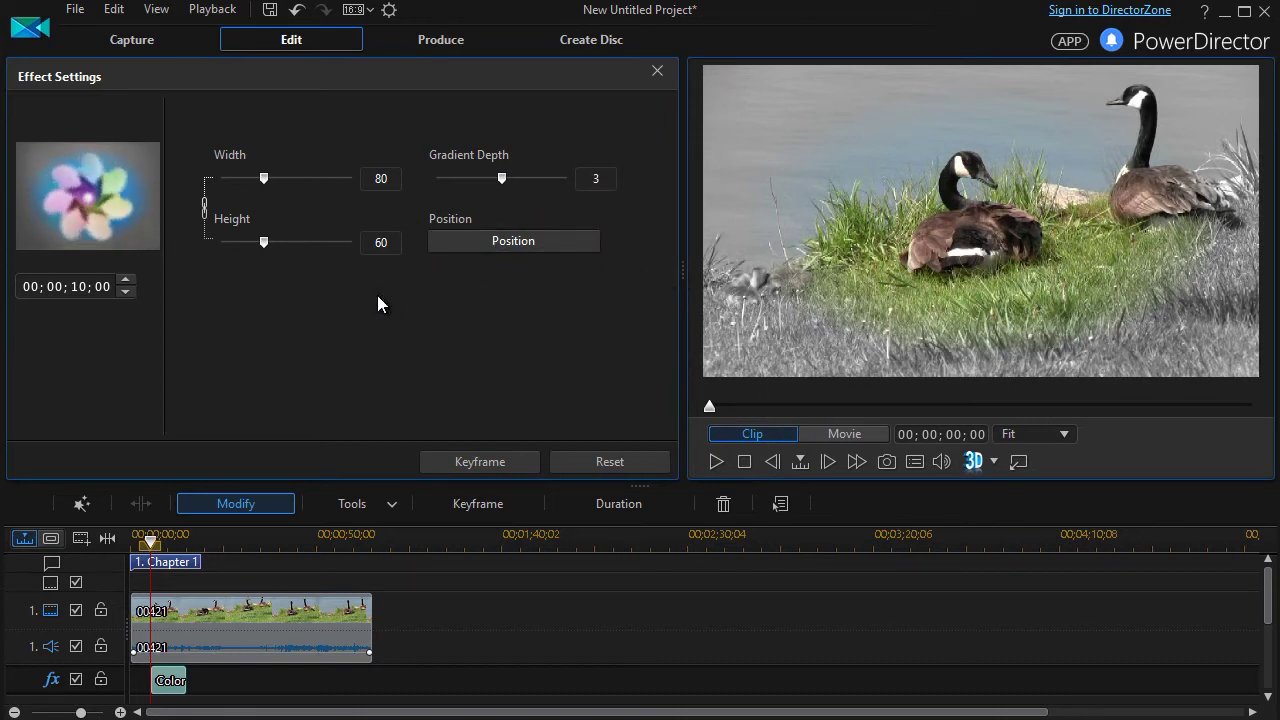
left_click(512, 241)
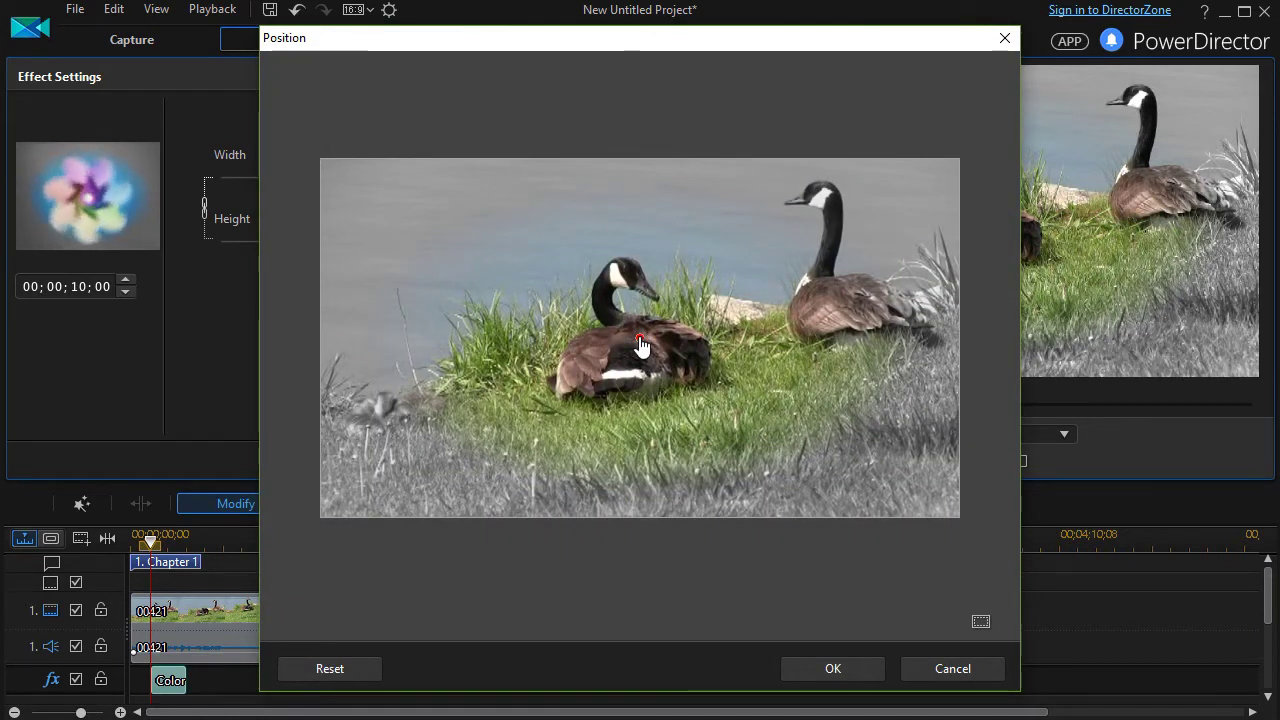
mouse_move(641, 340)
left_mouse_down()
mouse_move(862, 236)
mouse_move(922, 472)
mouse_move(328, 502)
mouse_move(370, 407)
left_mouse_up()
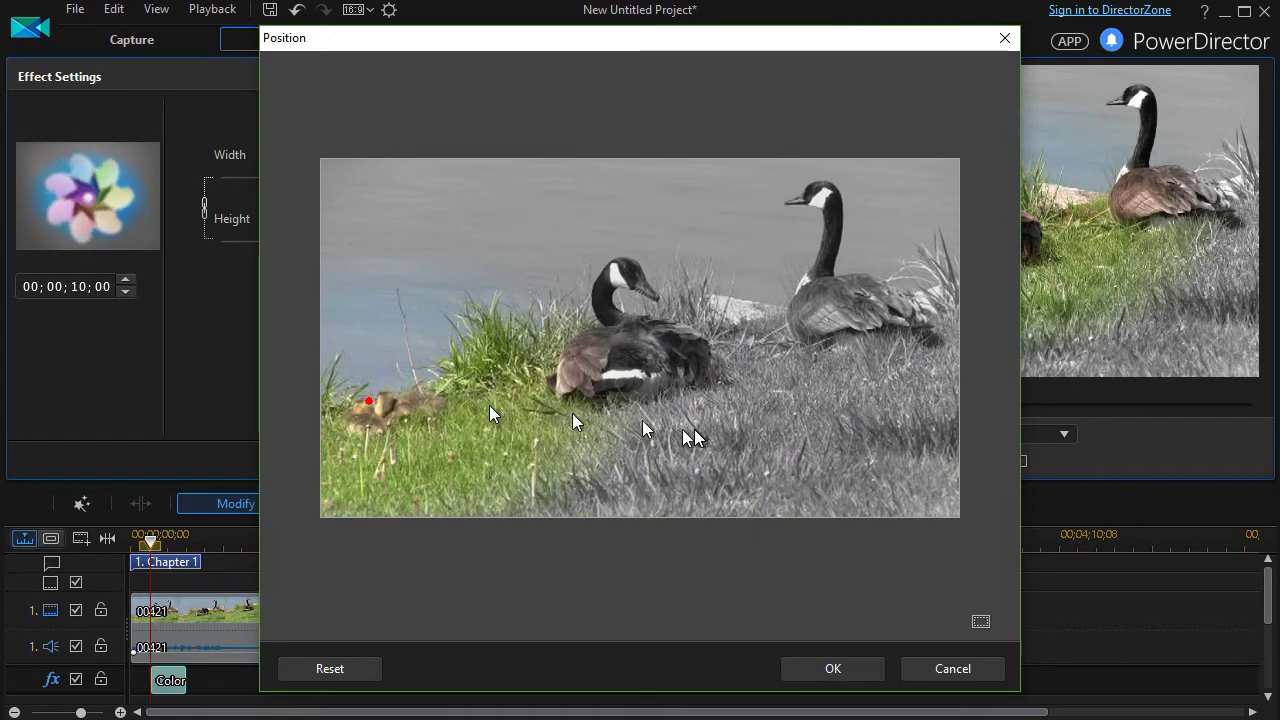
left_click(351, 668)
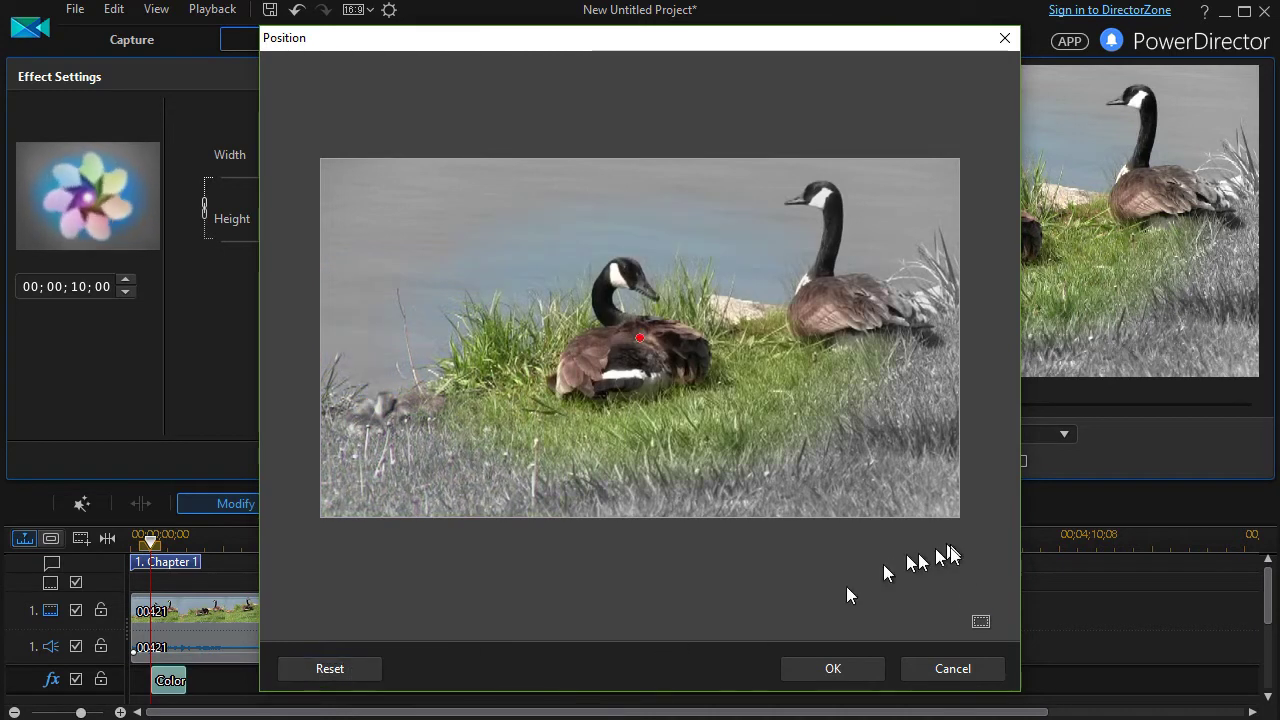
left_click(945, 669)
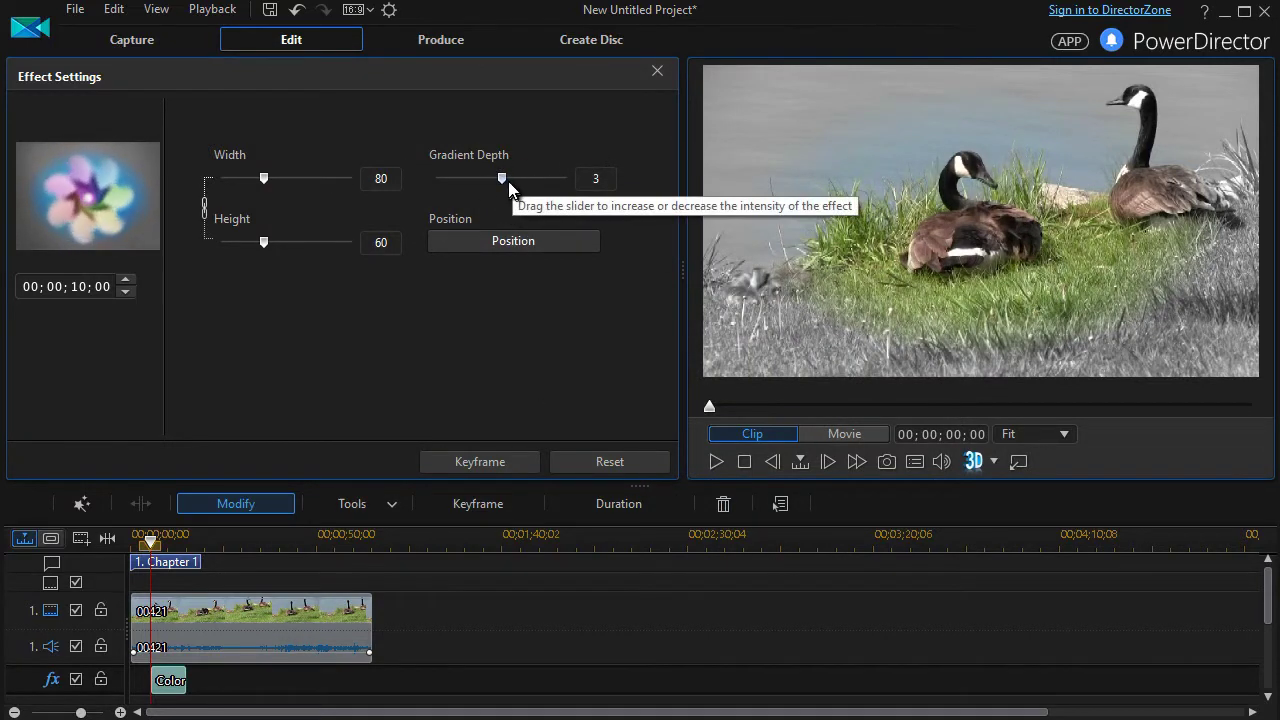
Sweep Gradient Depth from minimum to maximum 5, leave it at 2, and link width and height.
left_click_drag(502, 178, 392, 185)
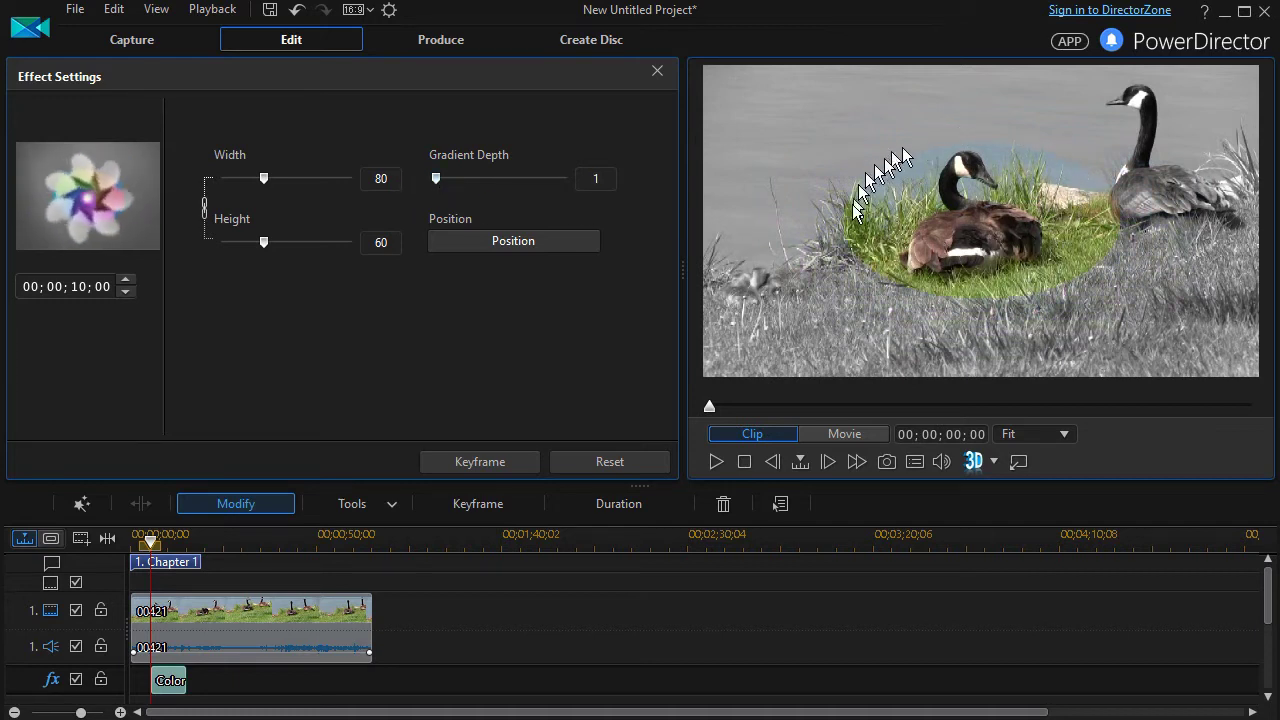
left_click_drag(438, 186, 557, 193)
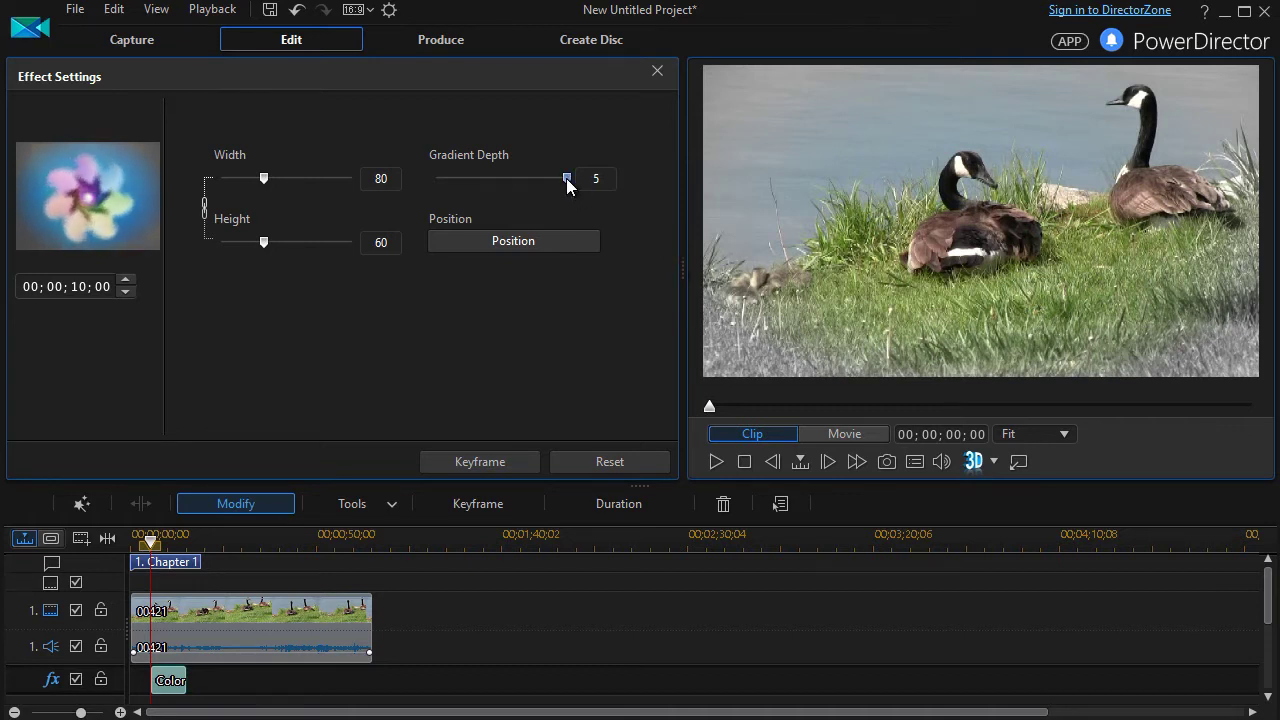
left_click_drag(566, 178, 493, 190)
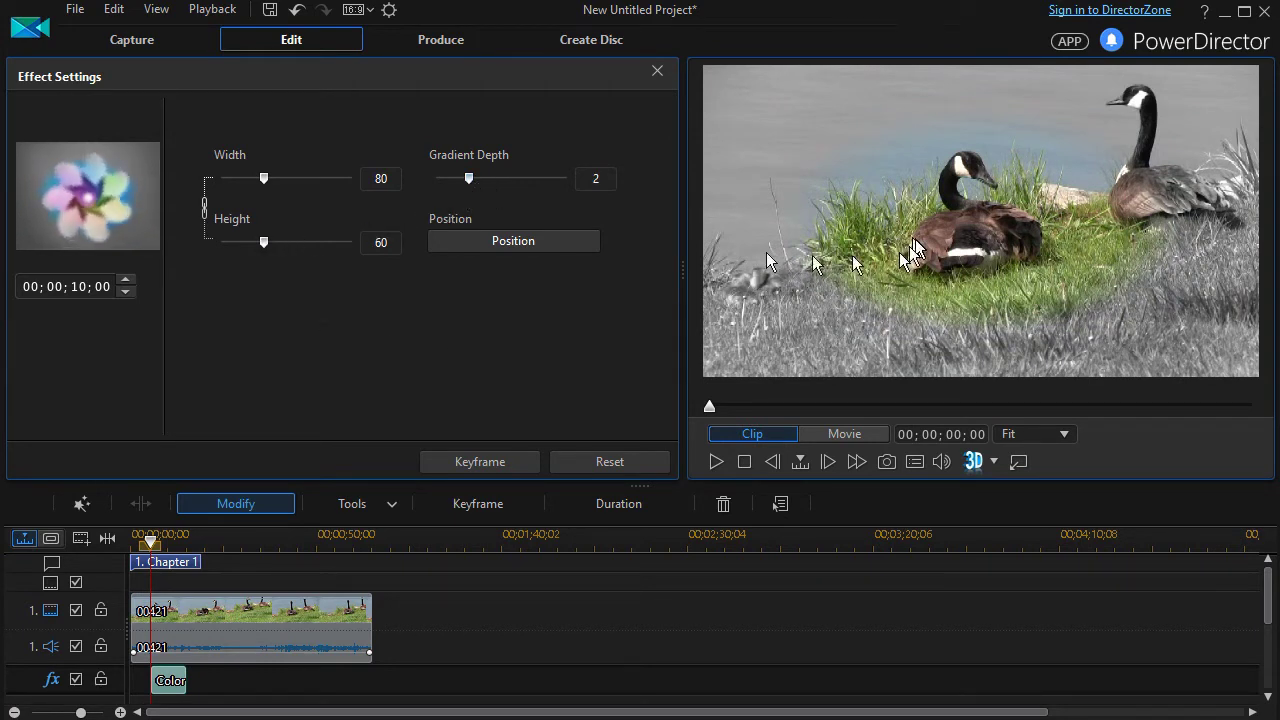
left_click(204, 207)
Test smaller linked ellipse sizes, then reset Color Focus to Width 80, Height 60, Gradient Depth 3.
mouse_move(262, 242)
left_mouse_down()
mouse_move(381, 258)
mouse_move(183, 243)
mouse_move(306, 257)
mouse_move(251, 245)
left_mouse_up()
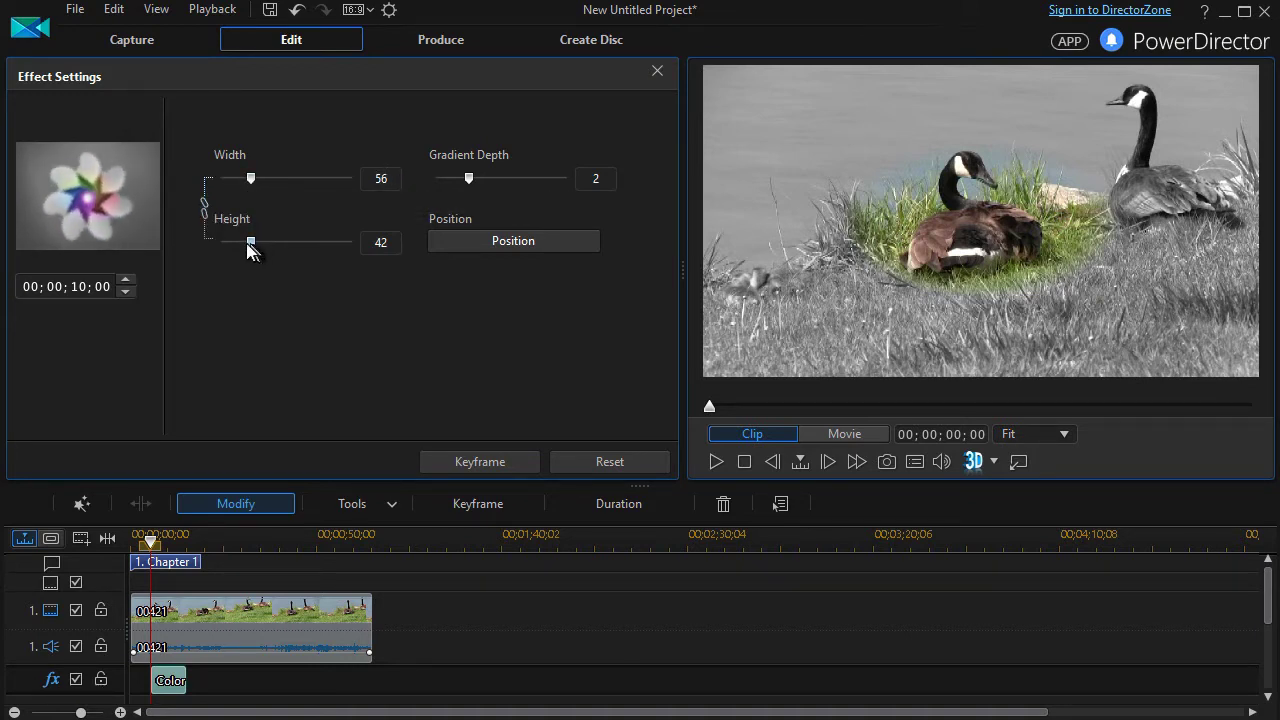
left_click_drag(245, 242, 235, 239)
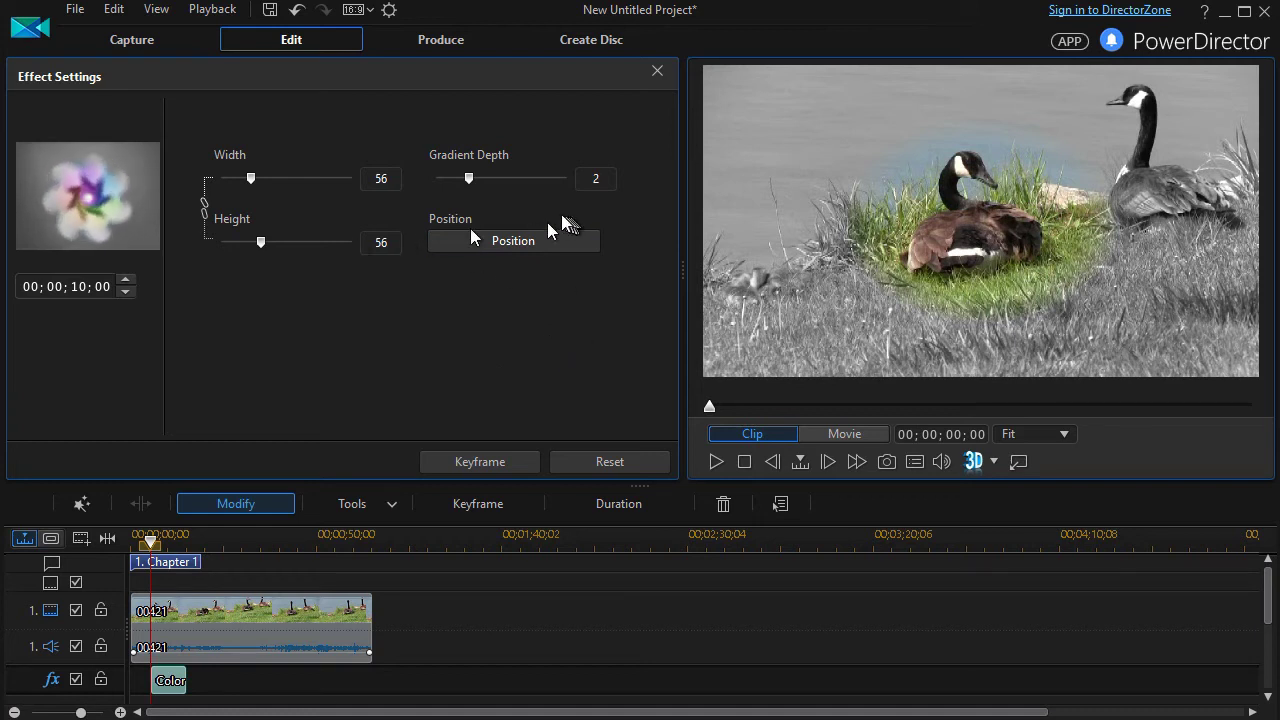
left_click(636, 465)
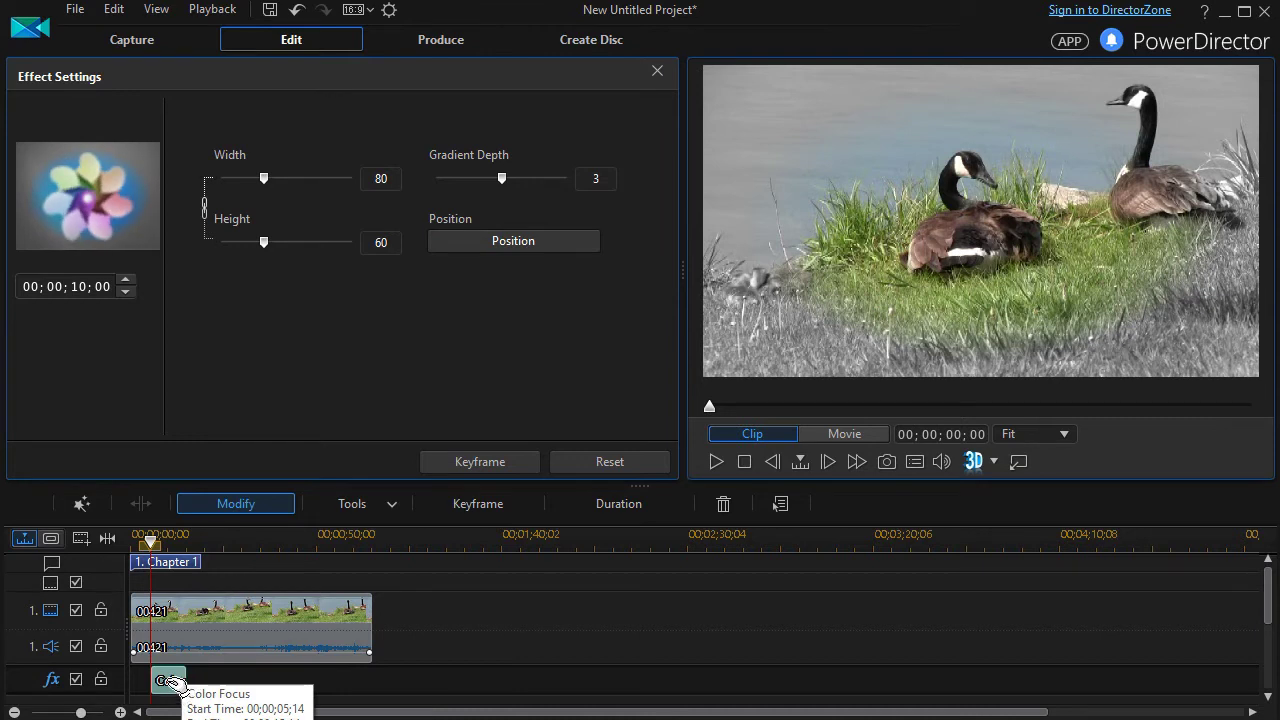
Move the Color Focus effect to the clip's start and set Width, Height and Gradient Depth to 1.
left_click_drag(168, 683, 150, 684)
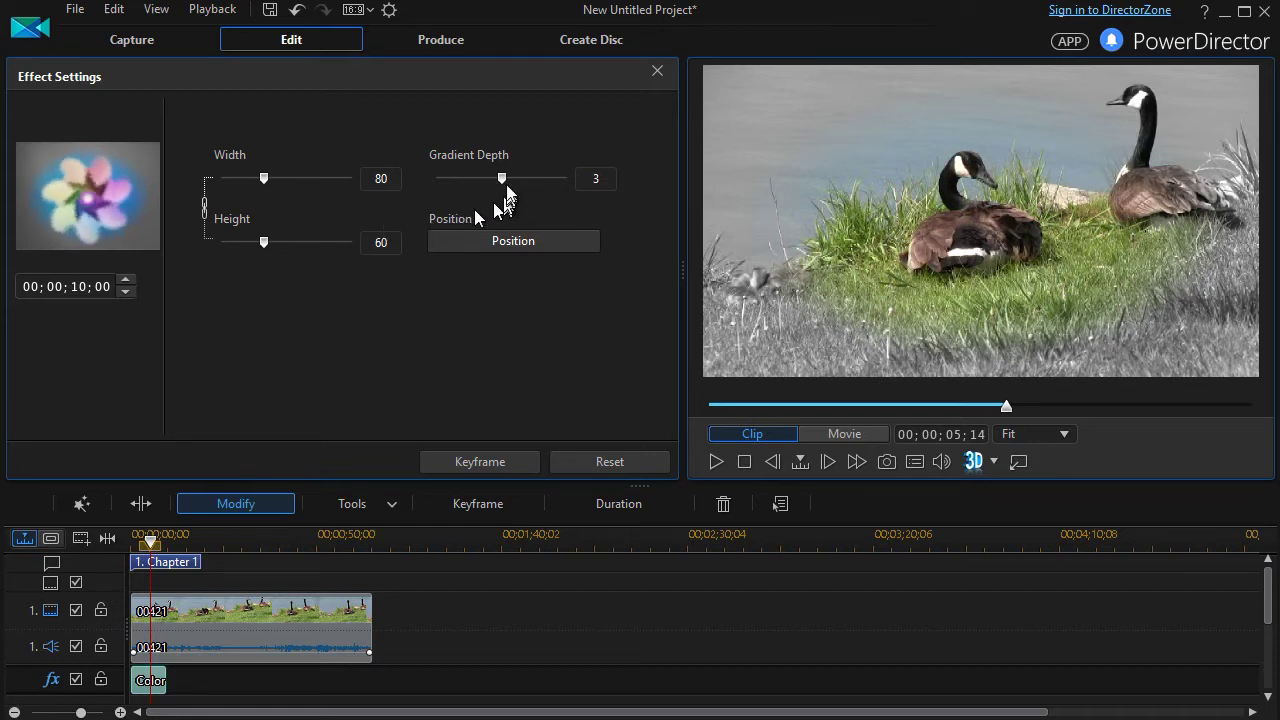
left_click_drag(503, 179, 482, 188)
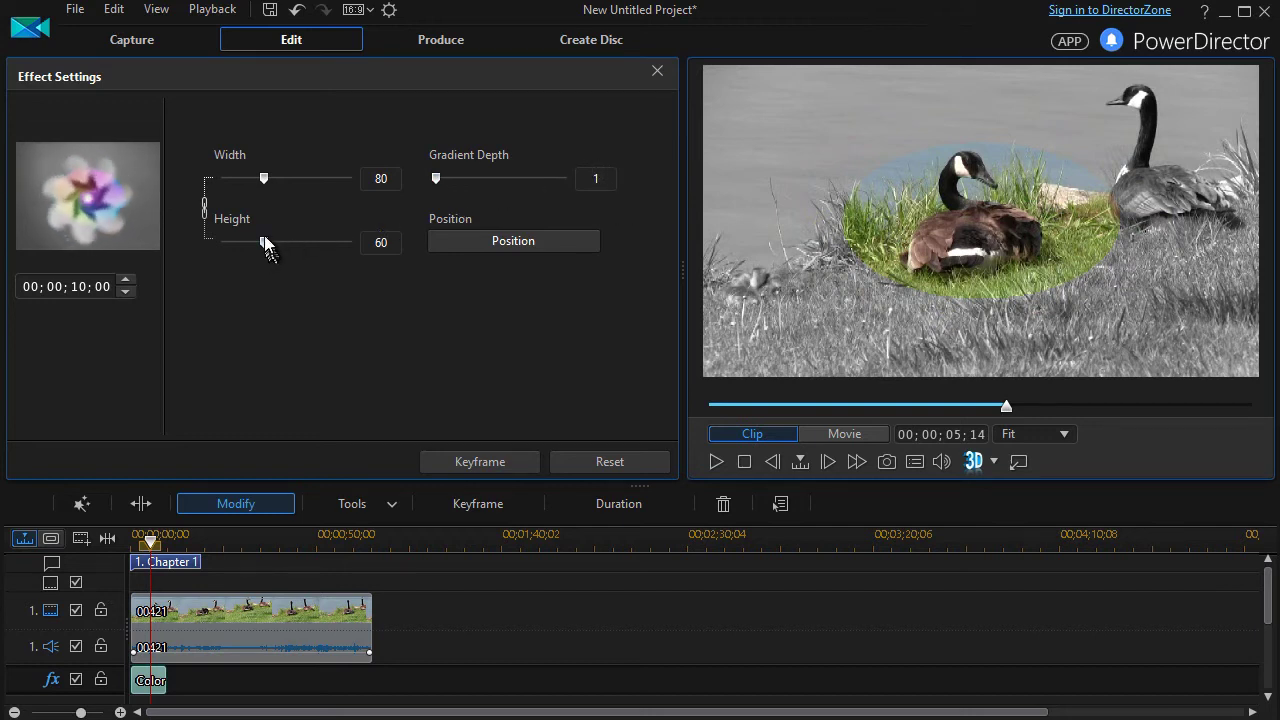
left_click_drag(264, 246, 220, 248)
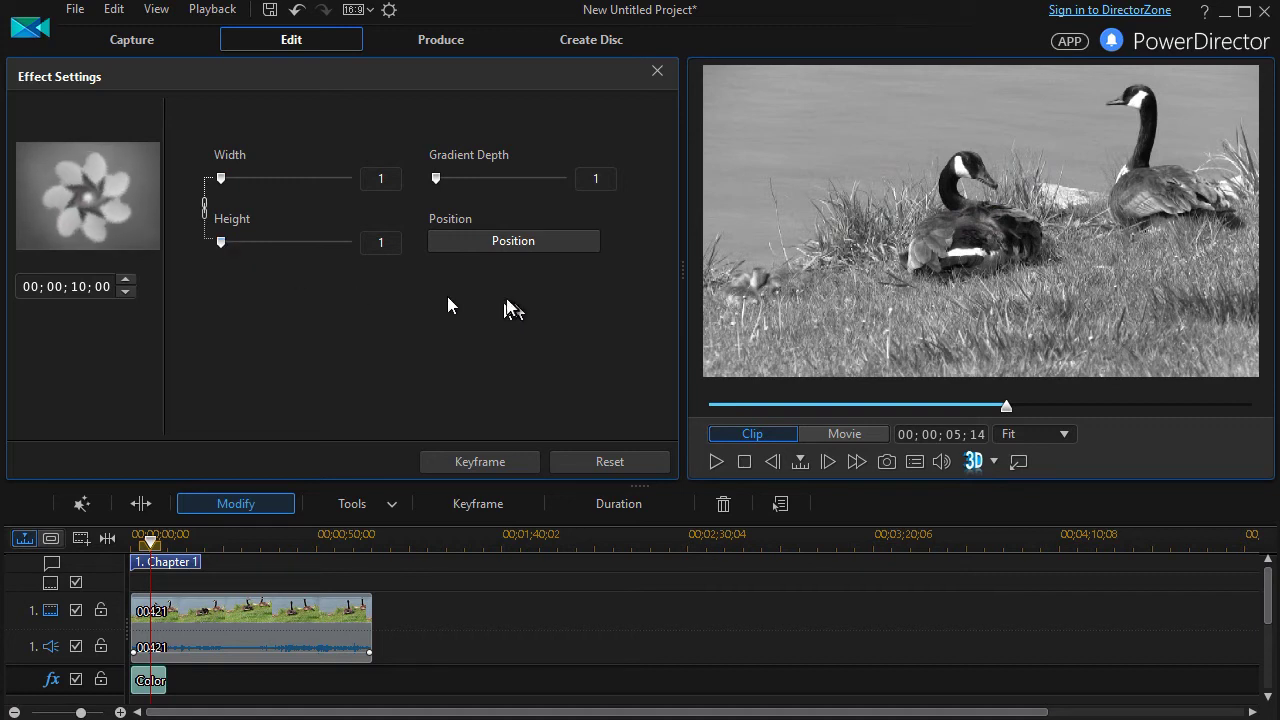
left_click(476, 462)
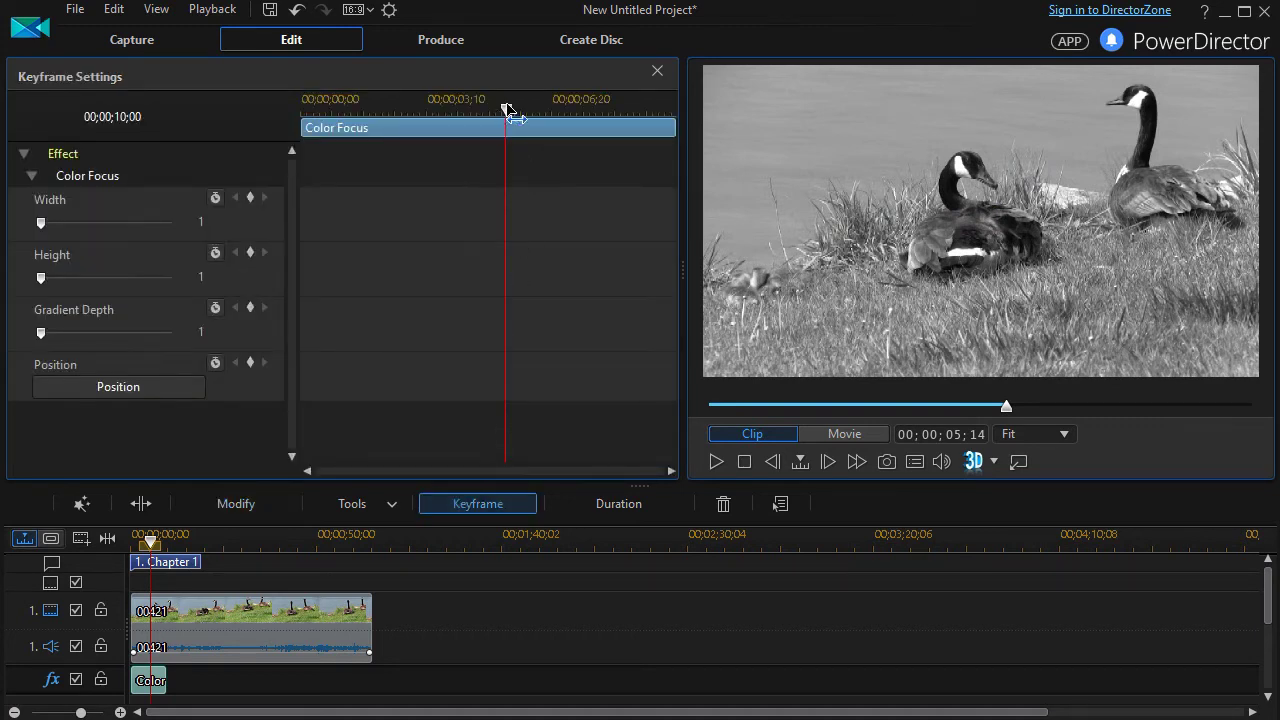
Keyframe Width and Height from 1 at the effect's start up to 240 and 180 shortly after.
left_click_drag(507, 110, 292, 140)
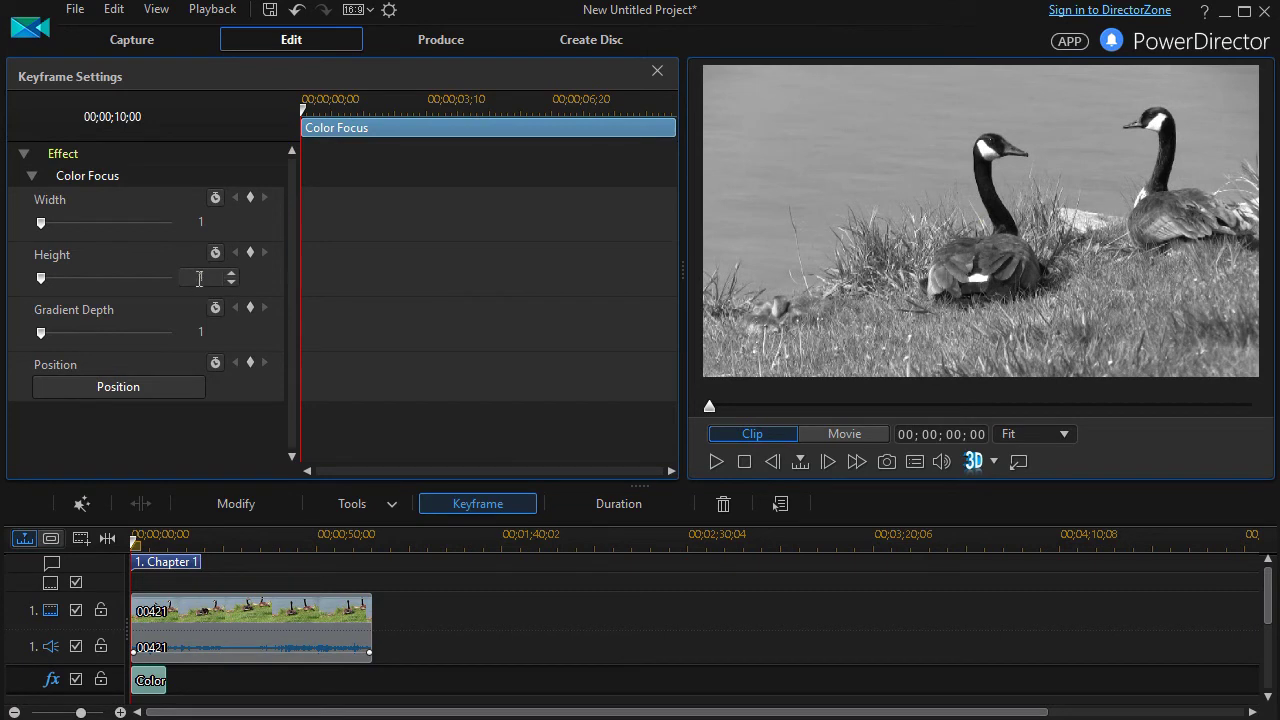
left_click(250, 197)
left_click_drag(303, 109, 366, 122)
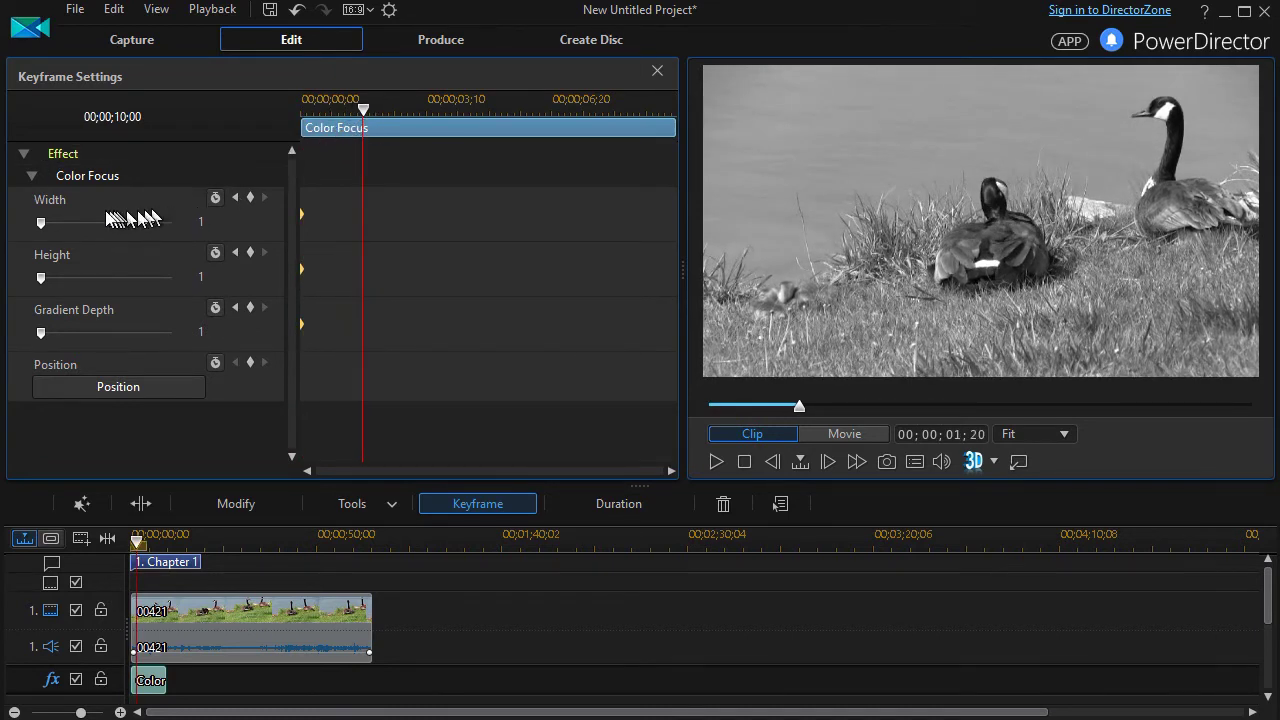
left_click_drag(41, 223, 59, 228)
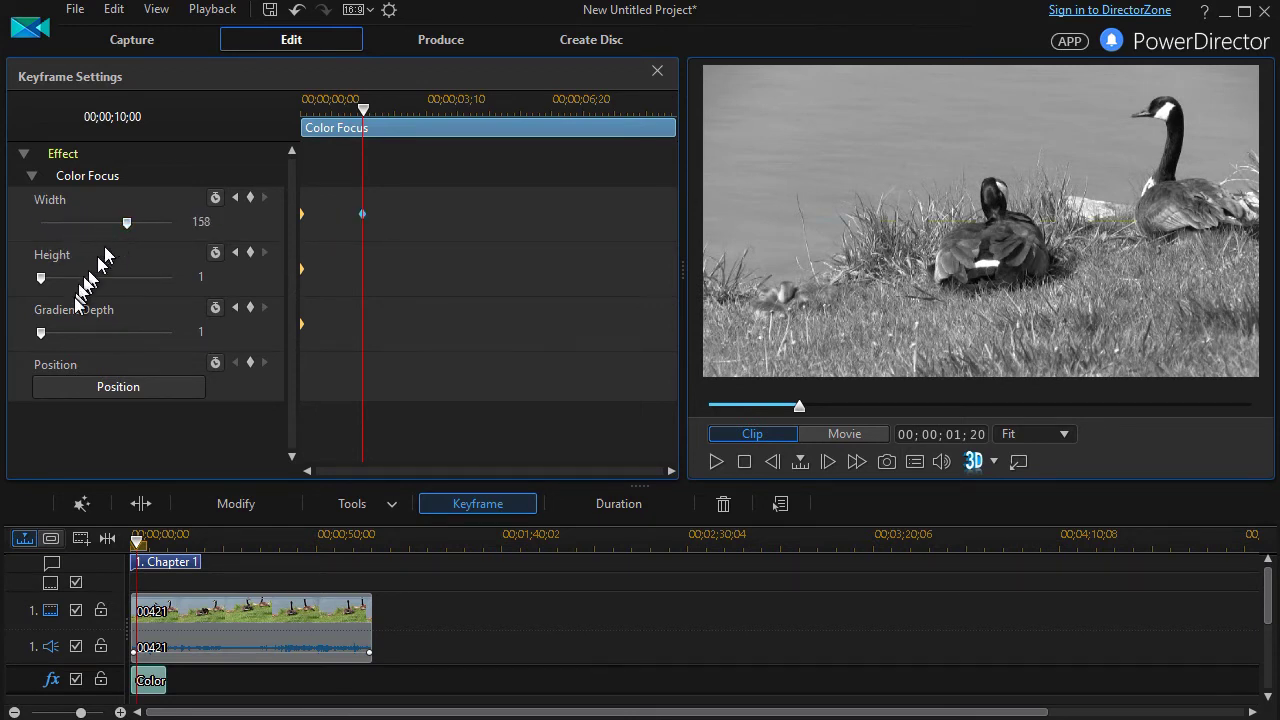
left_click_drag(41, 281, 128, 291)
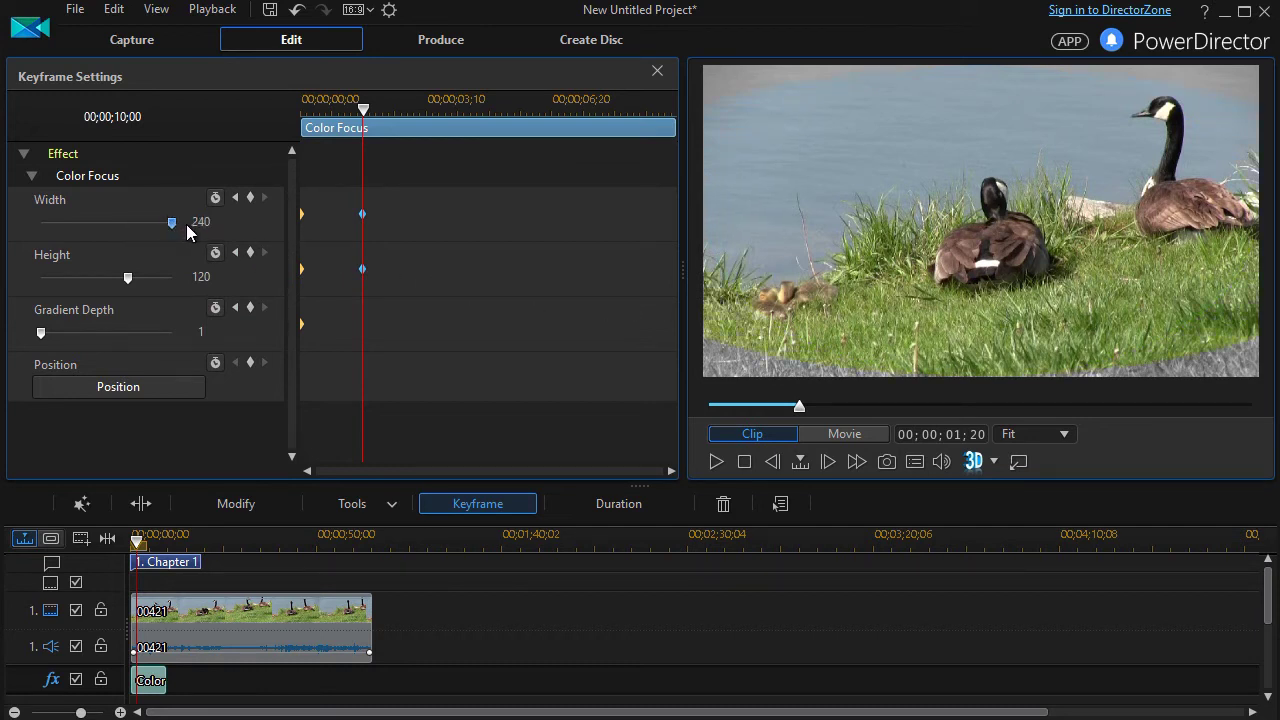
left_click_drag(134, 287, 190, 298)
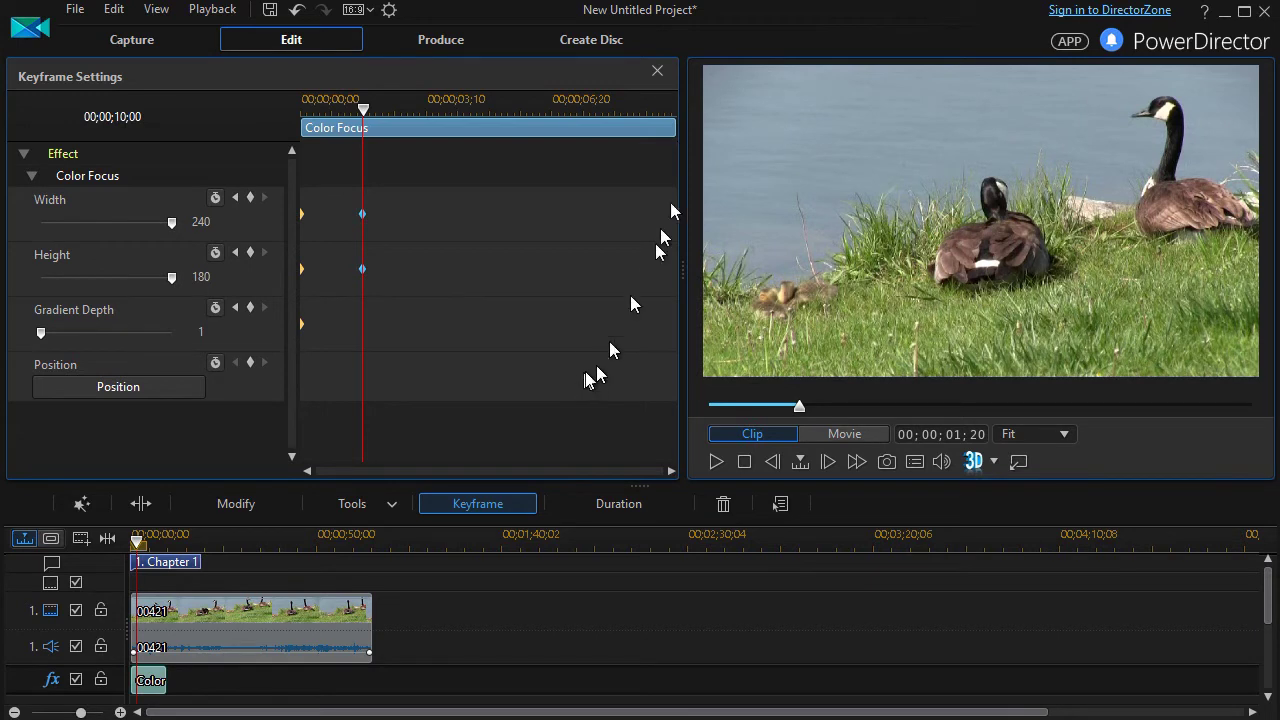
Close Keyframe Settings and replay the opening several times to watch colour spread from the centre.
left_click(657, 73)
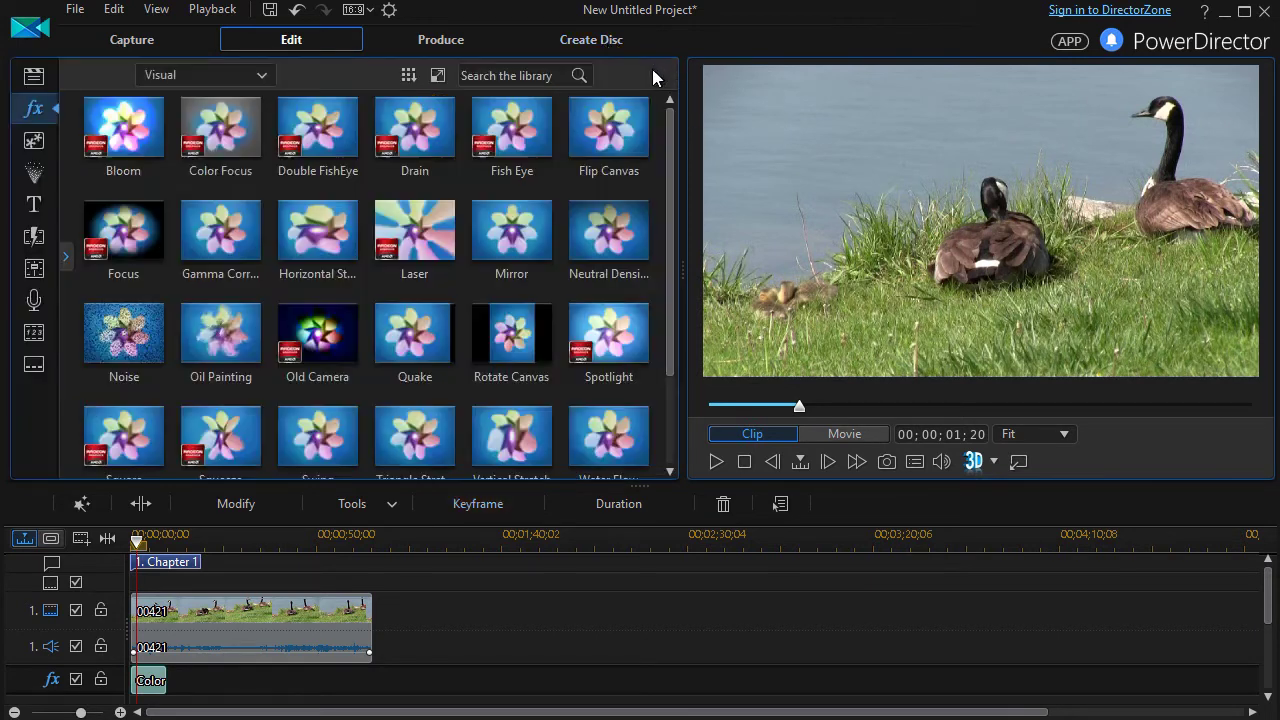
left_click(135, 540)
left_click(150, 680)
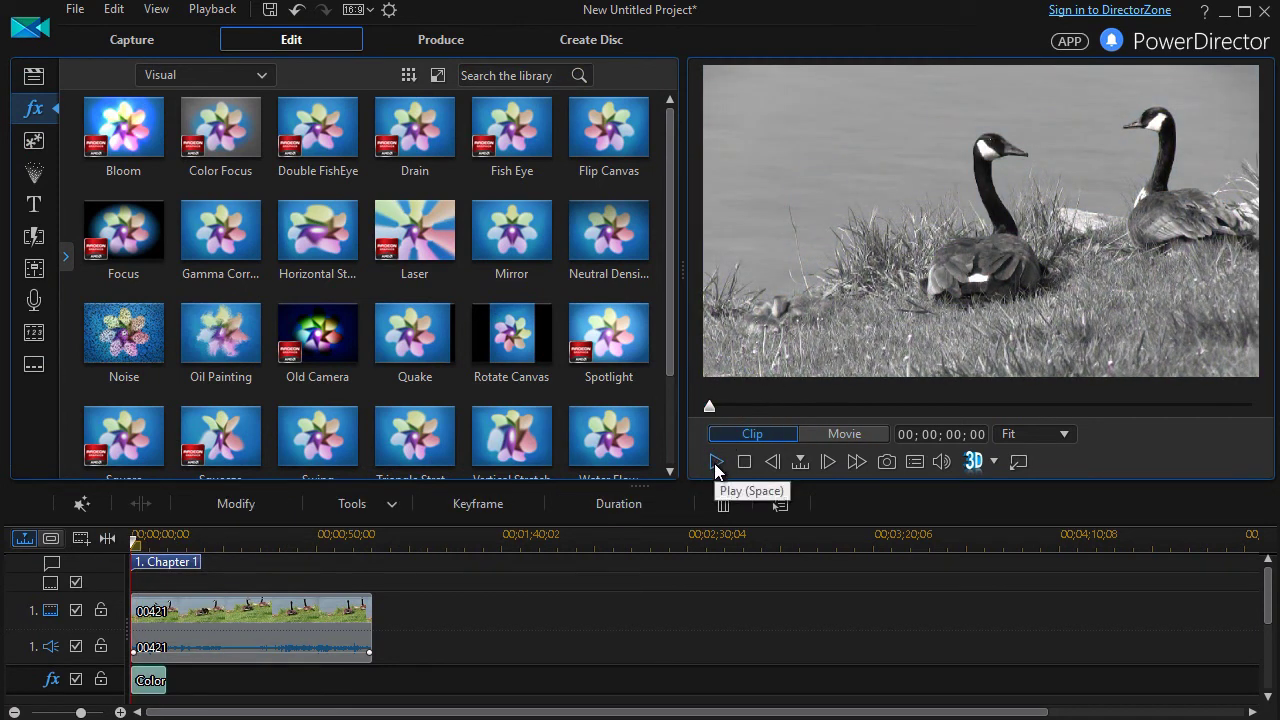
left_click(715, 462)
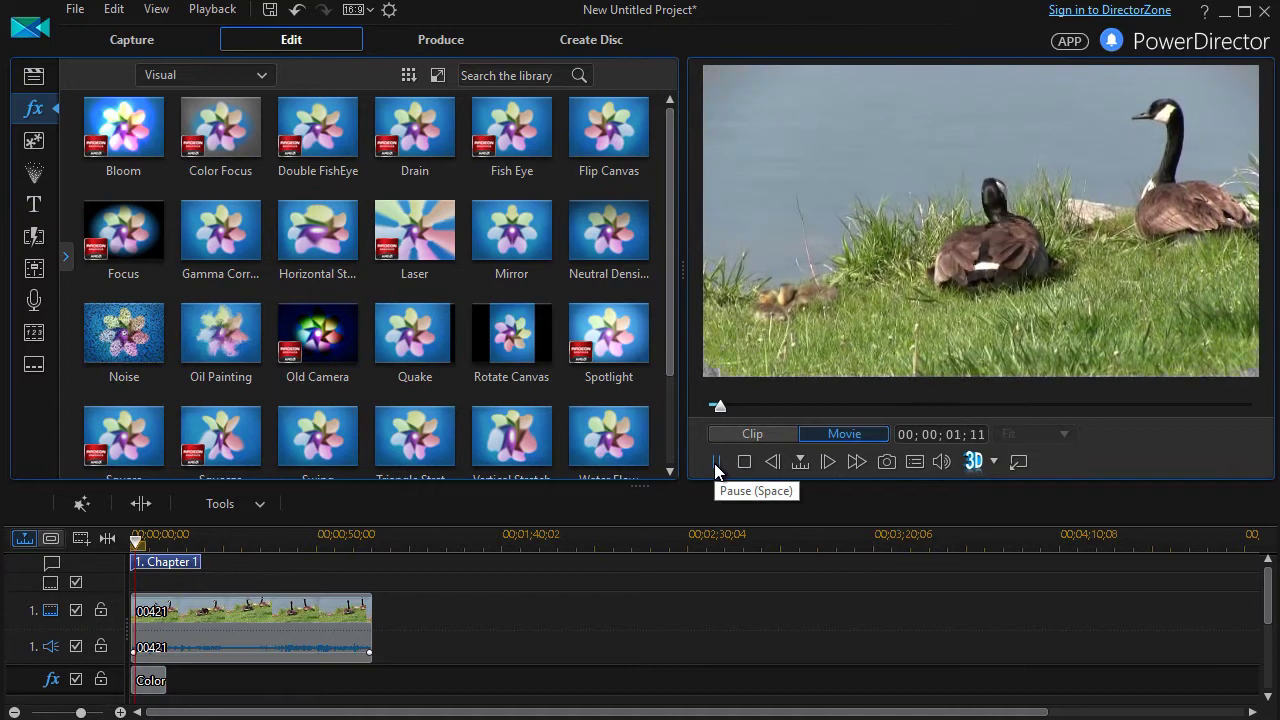
left_click_drag(752, 413, 680, 428)
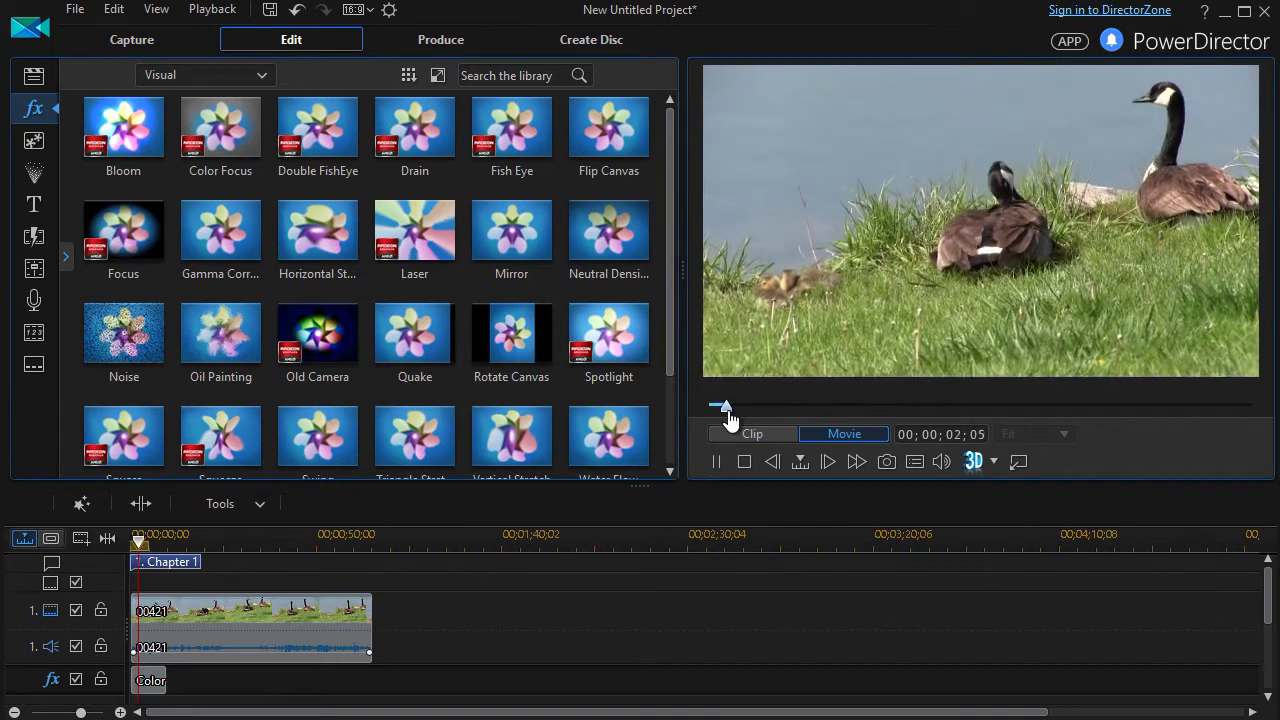
left_click_drag(726, 406, 665, 420)
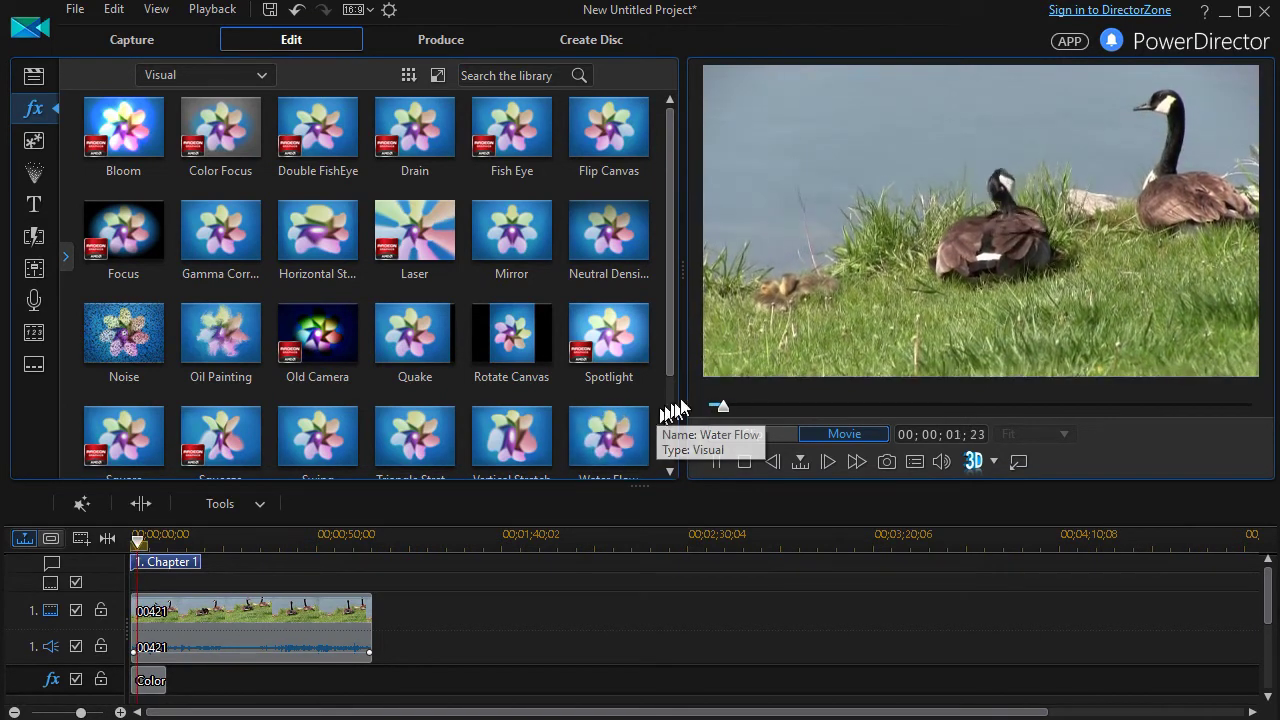
left_click_drag(729, 410, 690, 428)
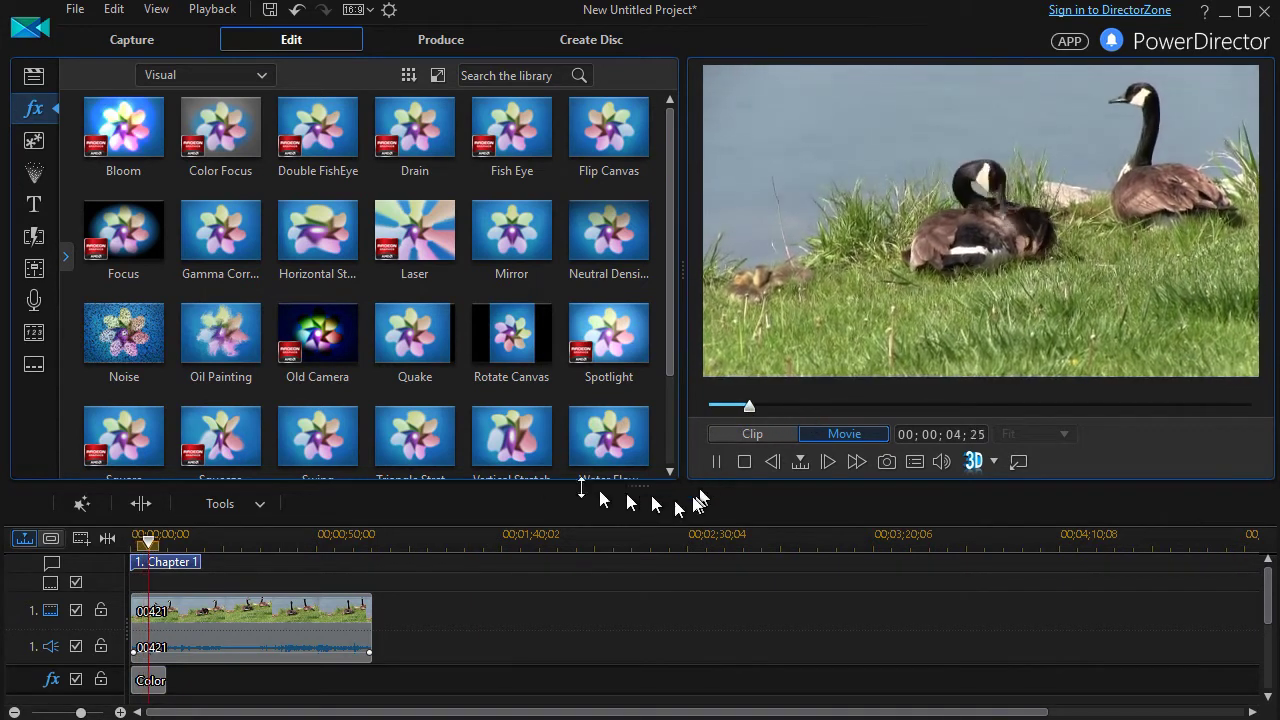
left_click(744, 461)
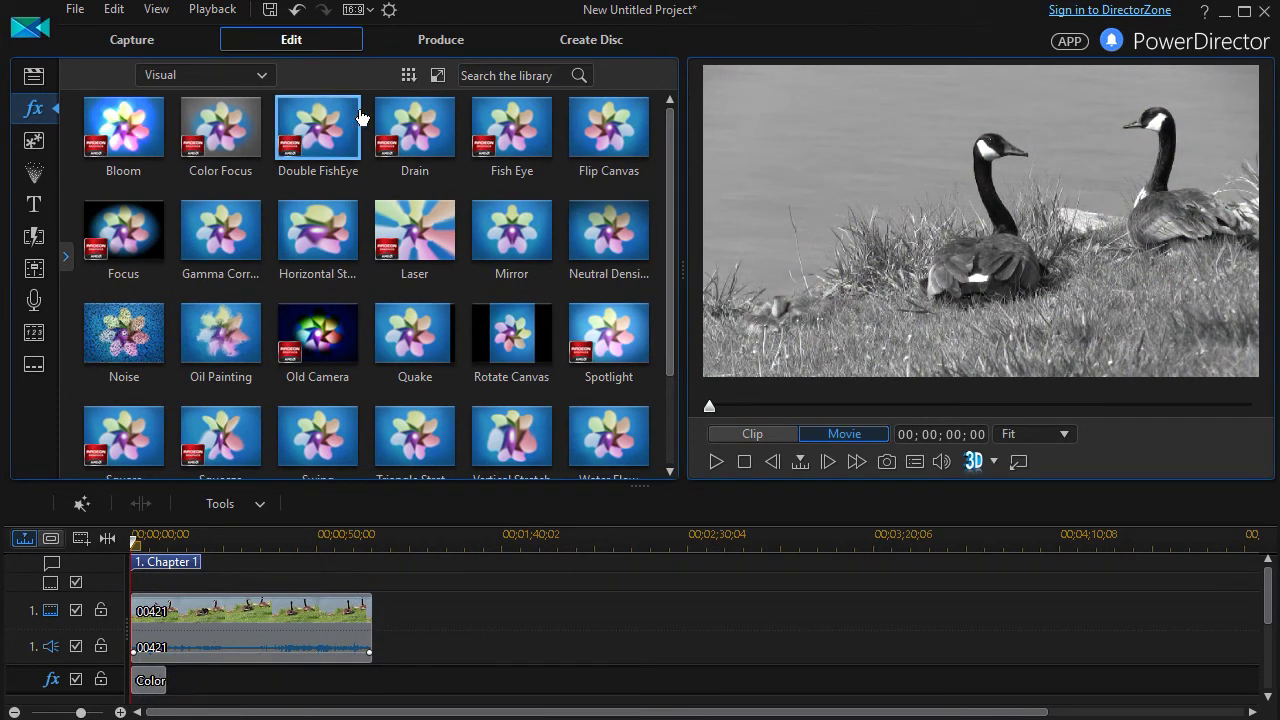
Drop a second Color Focus effect at about 36 seconds and slide it to the clip's end.
left_click_drag(136, 545, 322, 590)
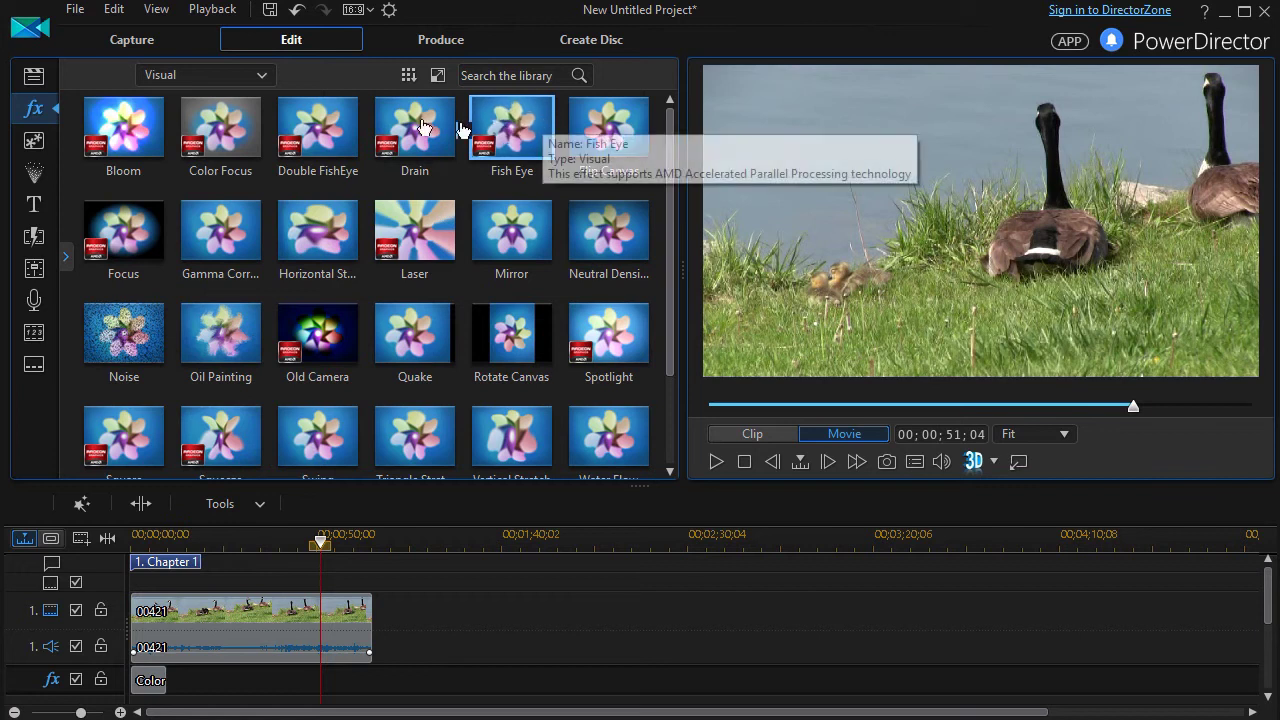
left_click(215, 127)
left_click_drag(215, 127, 335, 623)
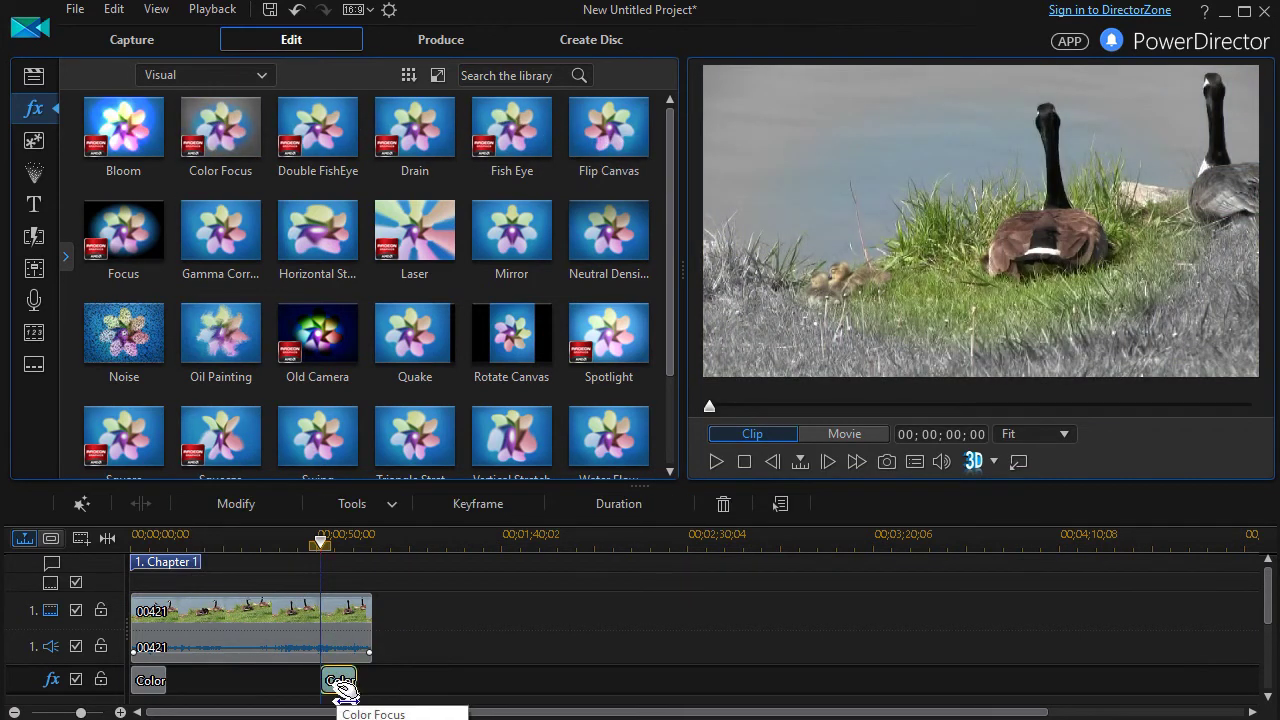
scroll(342, 665, "down", 3)
scroll(460, 655, "up", 3)
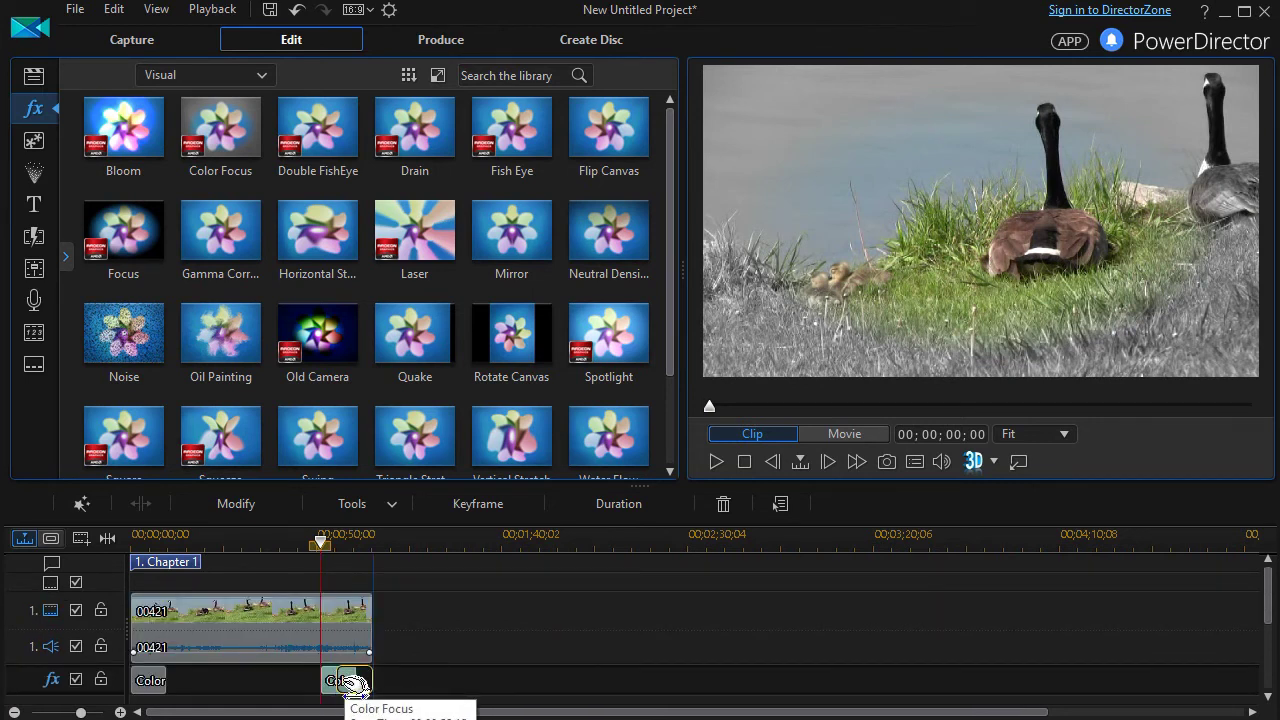
left_click_drag(350, 683, 366, 683)
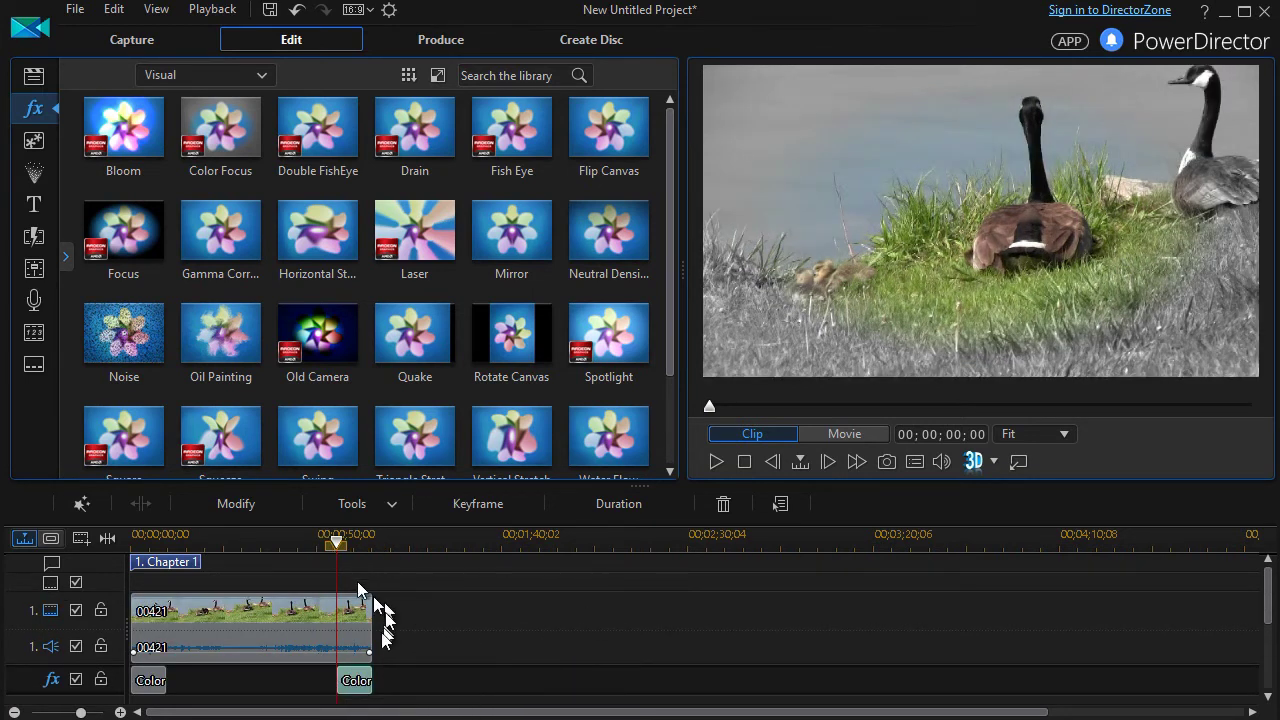
Enlarge the second Color Focus area to Width 240 and Height 180 using the linked Height slider.
double_click(366, 683)
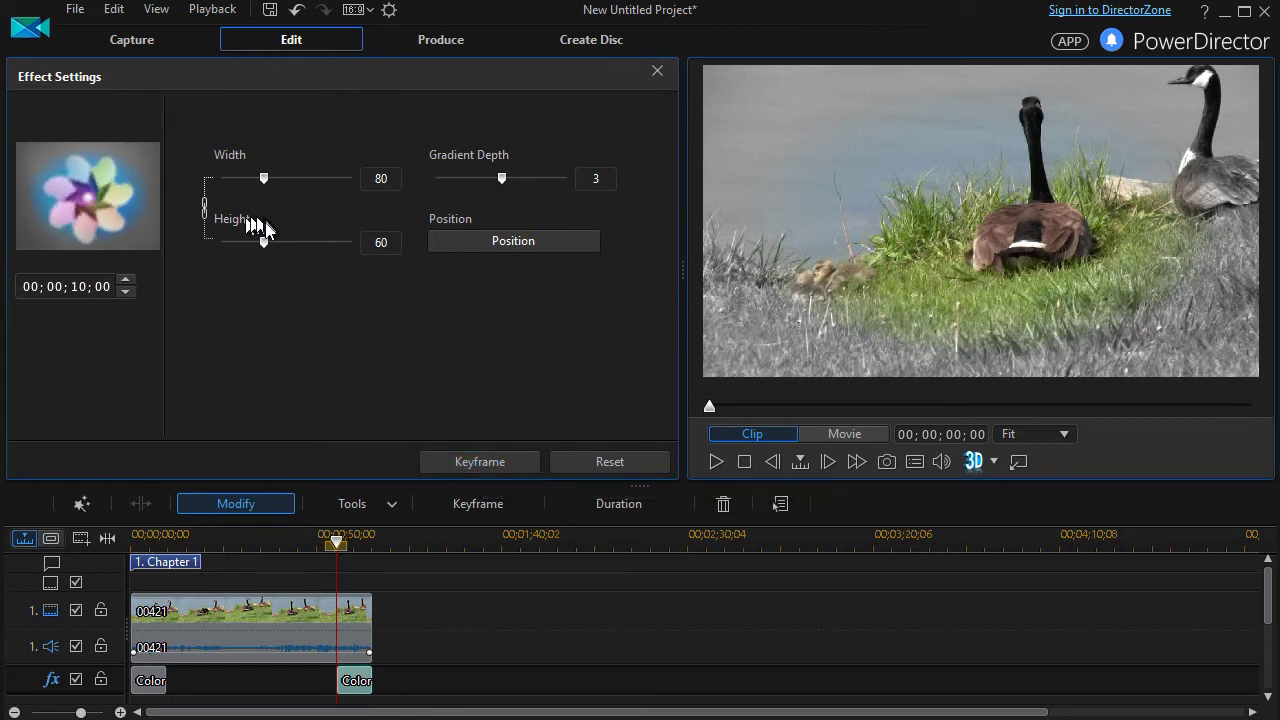
left_click_drag(257, 243, 414, 271)
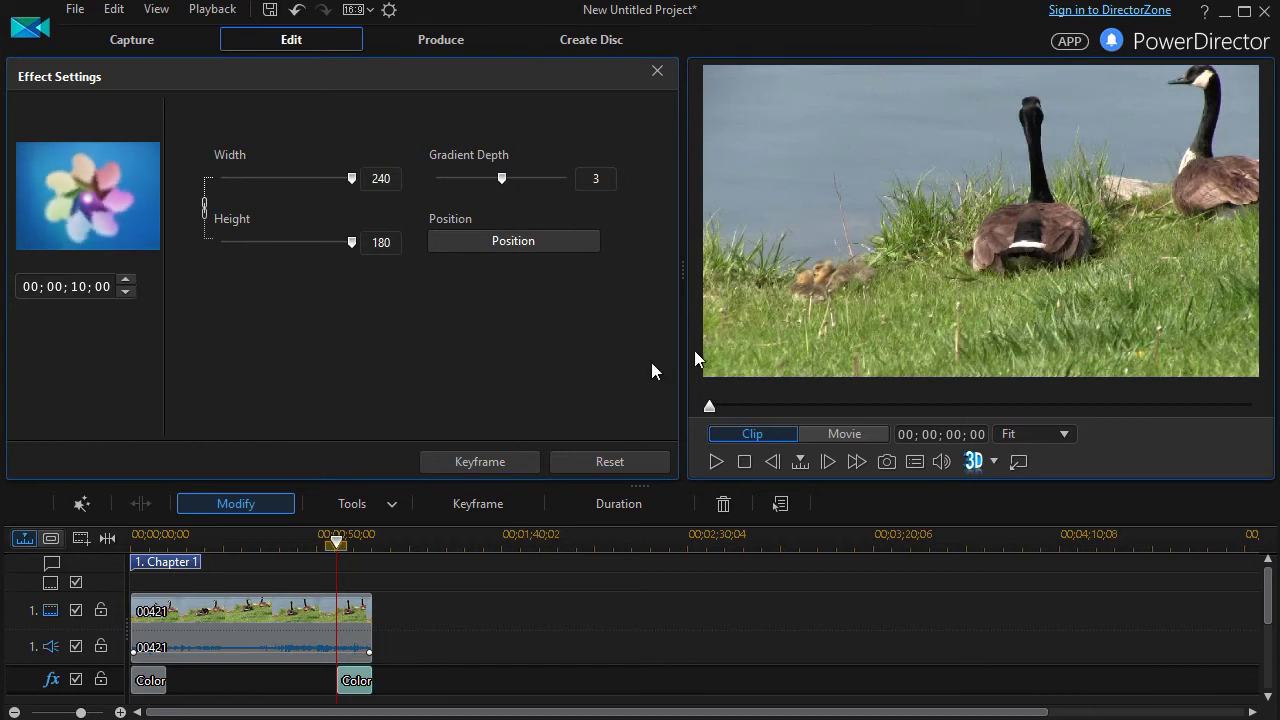
left_click(494, 463)
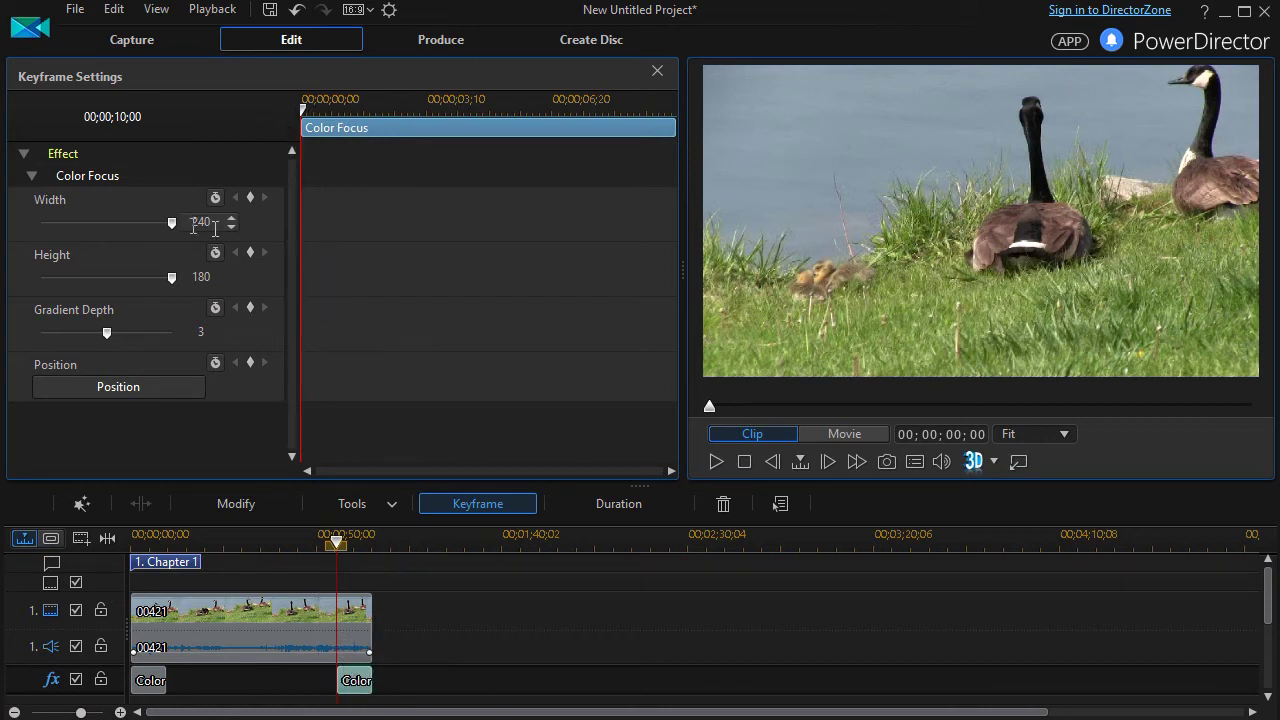
Keyframe the second Color Focus to shrink from 240×180 at the start to Width 1, Height 1 at the end.
left_click(249, 198)
left_click_drag(308, 112, 760, 145)
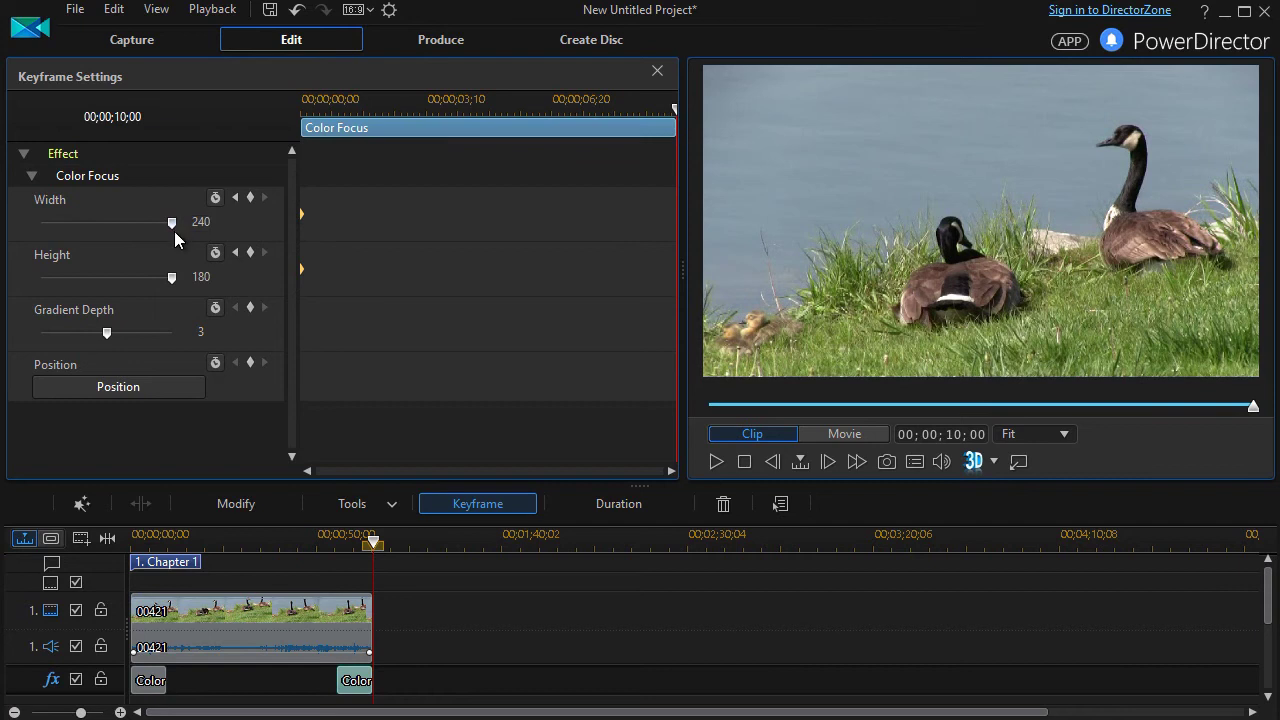
left_click_drag(172, 222, 41, 252)
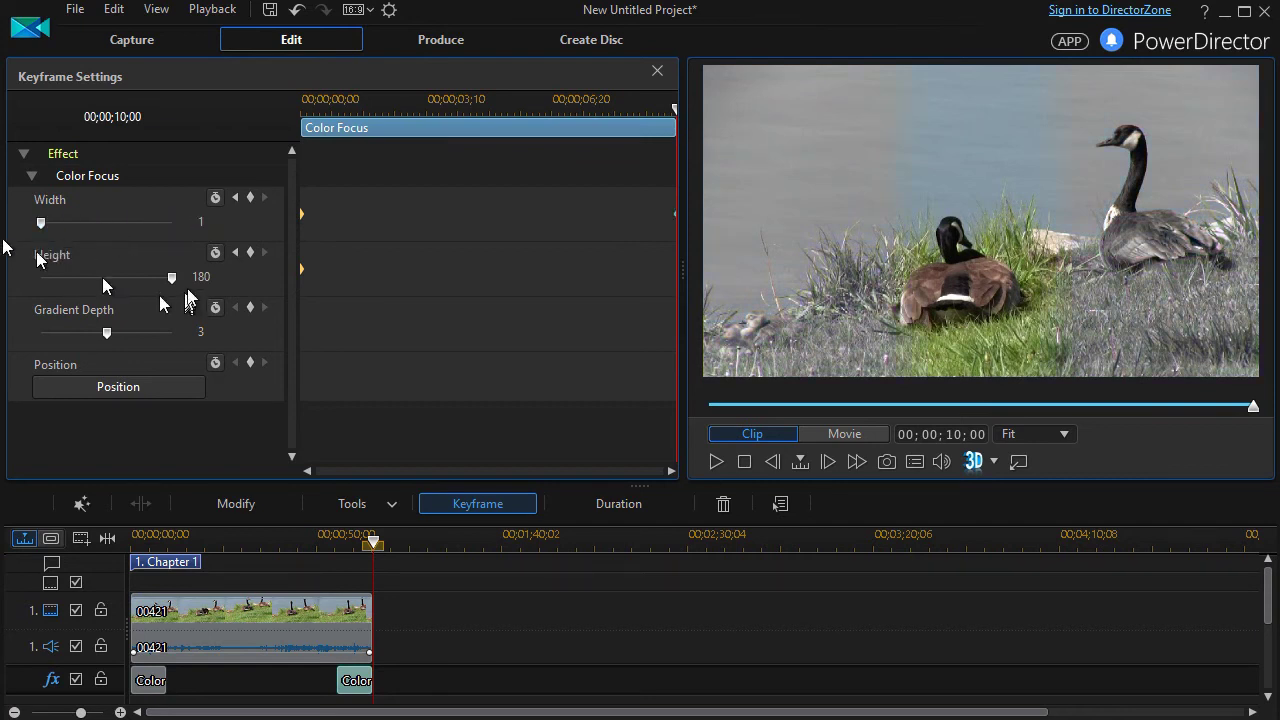
left_click_drag(173, 277, 5, 305)
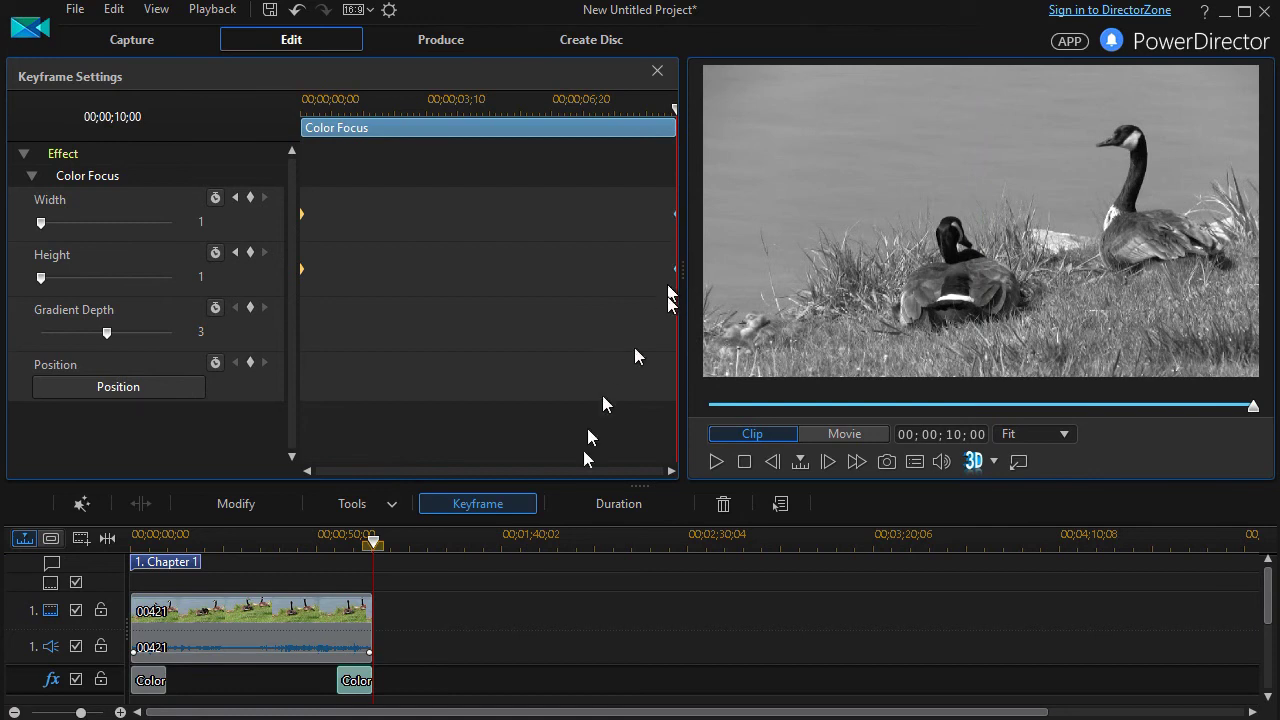
left_click(657, 73)
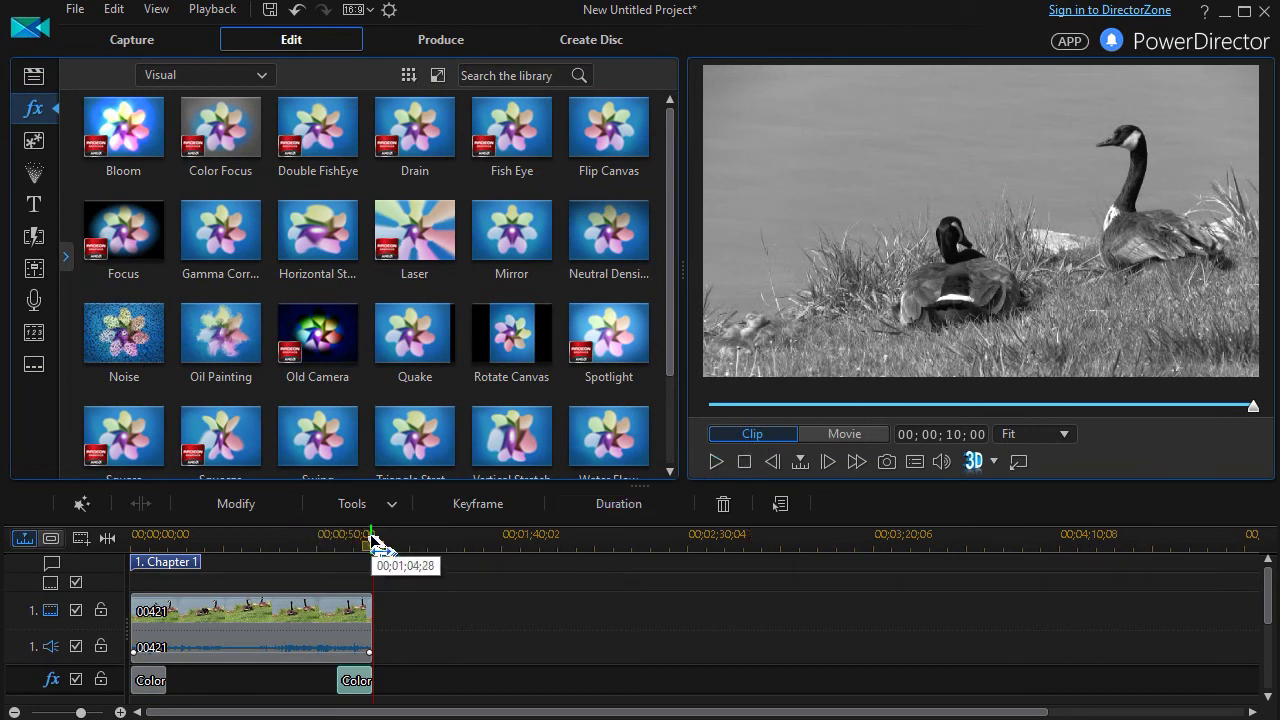
Place the timeline playhead at about 00;00;53;25 and play the clip's ending.
left_click_drag(372, 543, 323, 563)
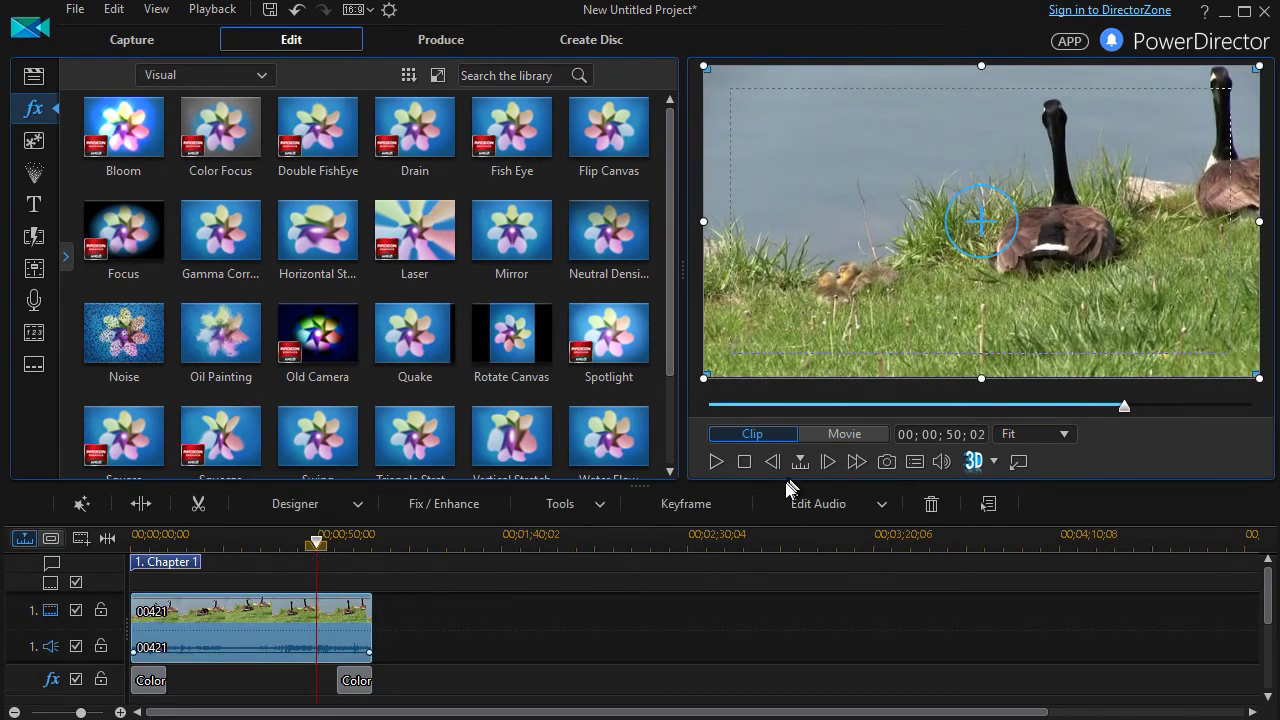
left_click(323, 545)
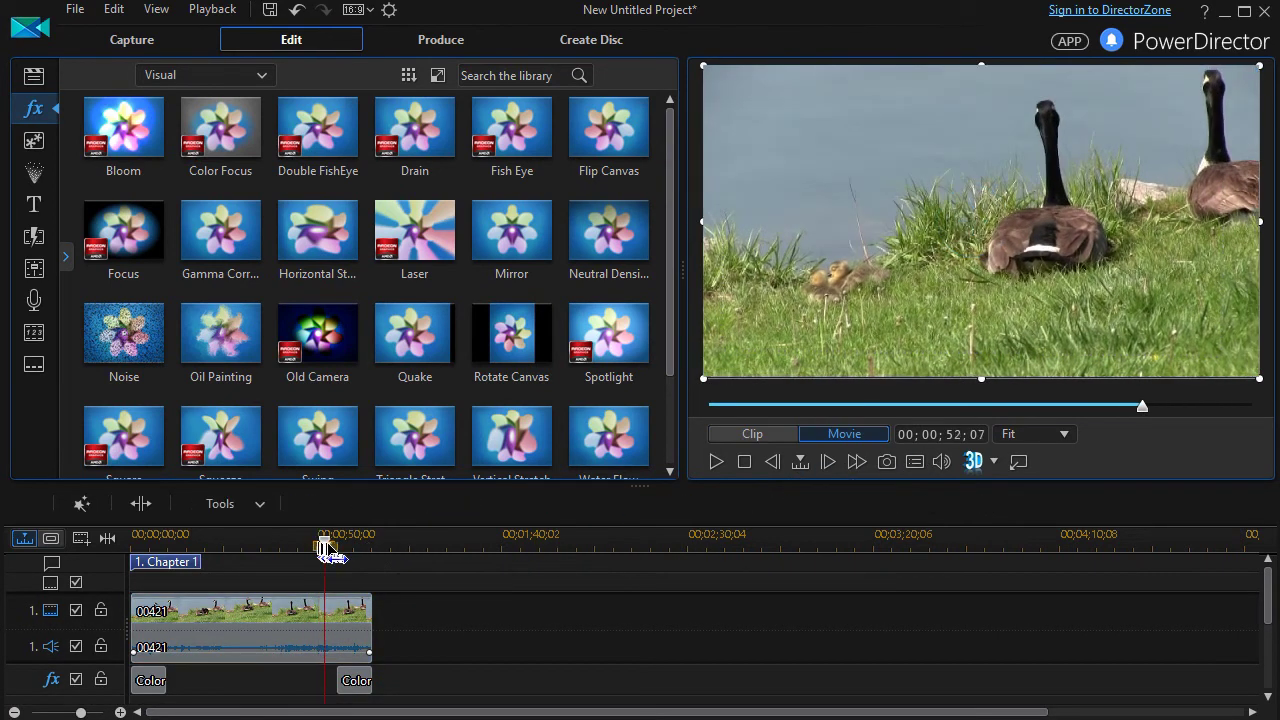
left_click_drag(323, 550, 332, 545)
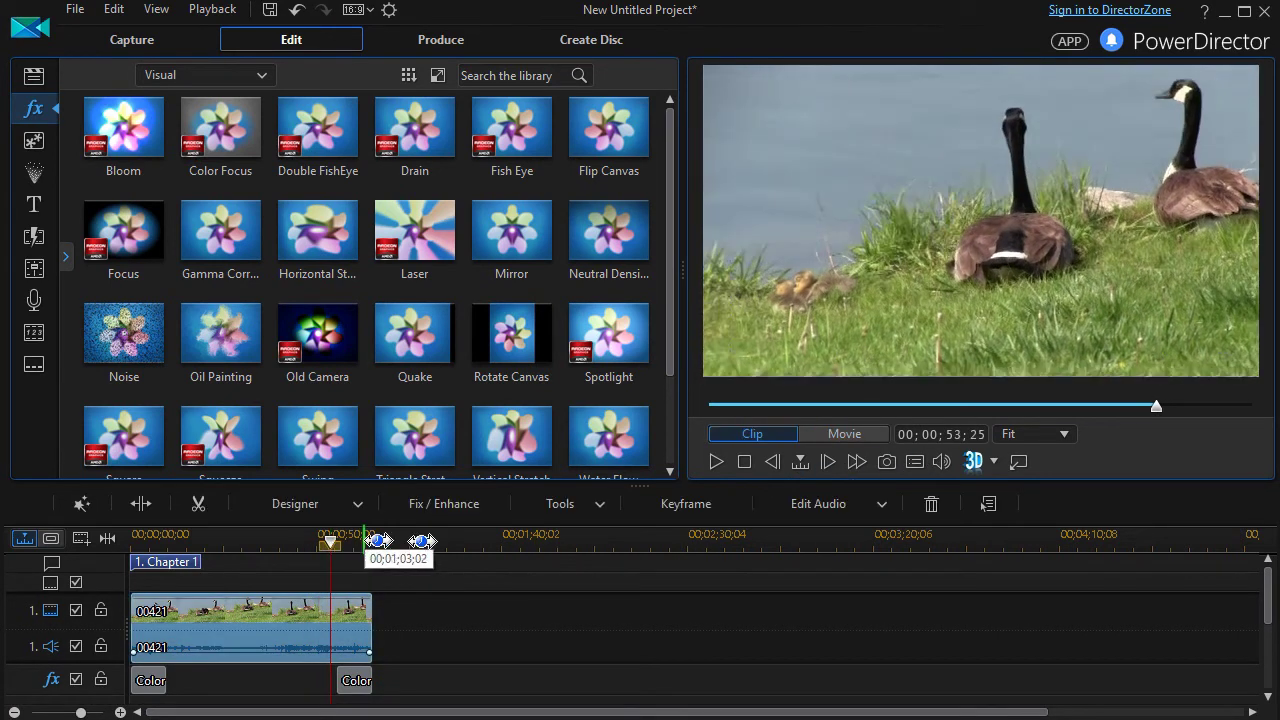
left_click(715, 462)
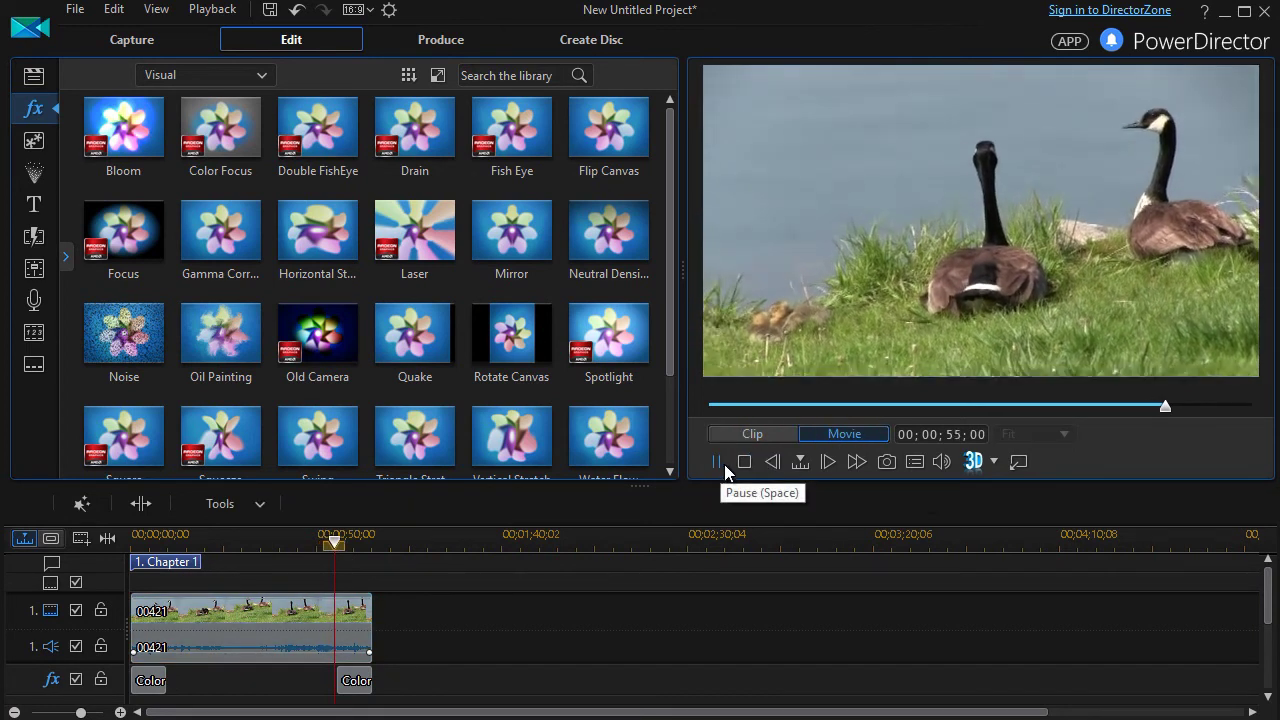